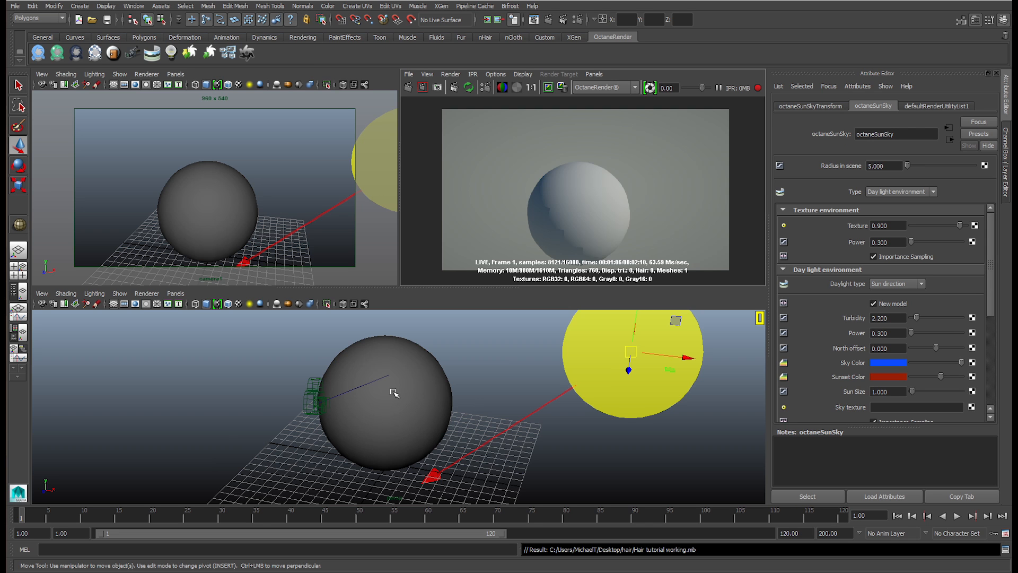
pyautogui.click(176, 75)
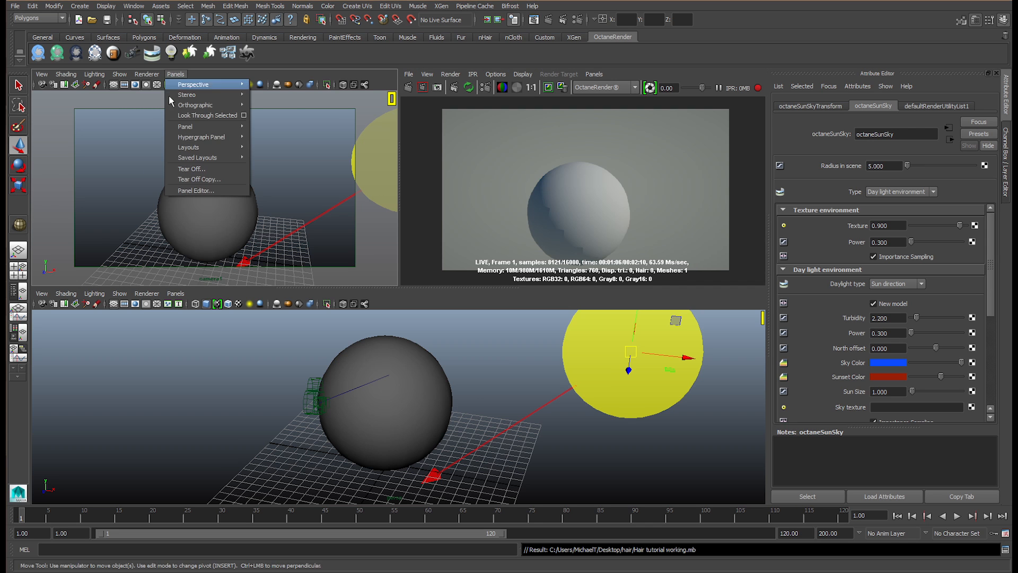
pyautogui.moveTo(183, 147)
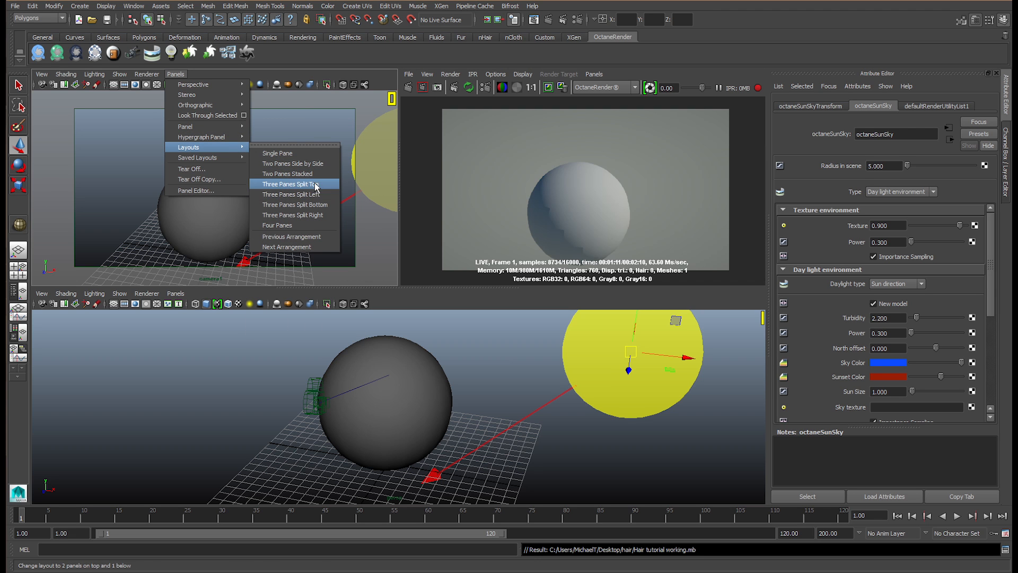
pyautogui.click(493, 391)
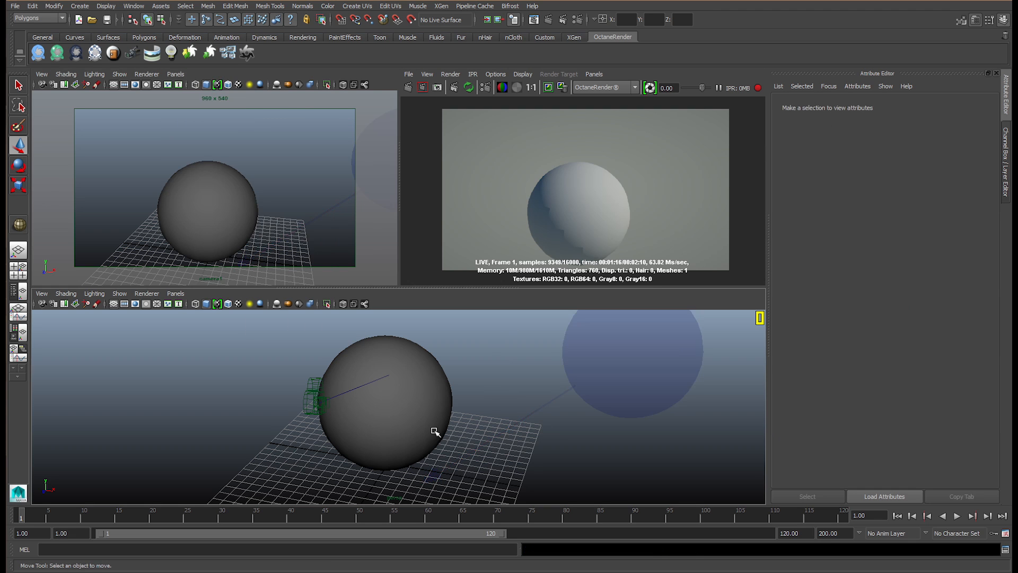
# - Delete the faces of the sphere's lower half so only the upper dome remains
pyautogui.keyDown('alt'); pyautogui.moveTo(436, 491); pyautogui.dragTo(399, 449); pyautogui.keyUp('alt')
pyautogui.scroll(-3, 397, 446)
pyautogui.click(372, 396)
pyautogui.keyDown('alt'); pyautogui.moveTo(420, 453); pyautogui.dragTo(418, 427); pyautogui.keyUp('alt')
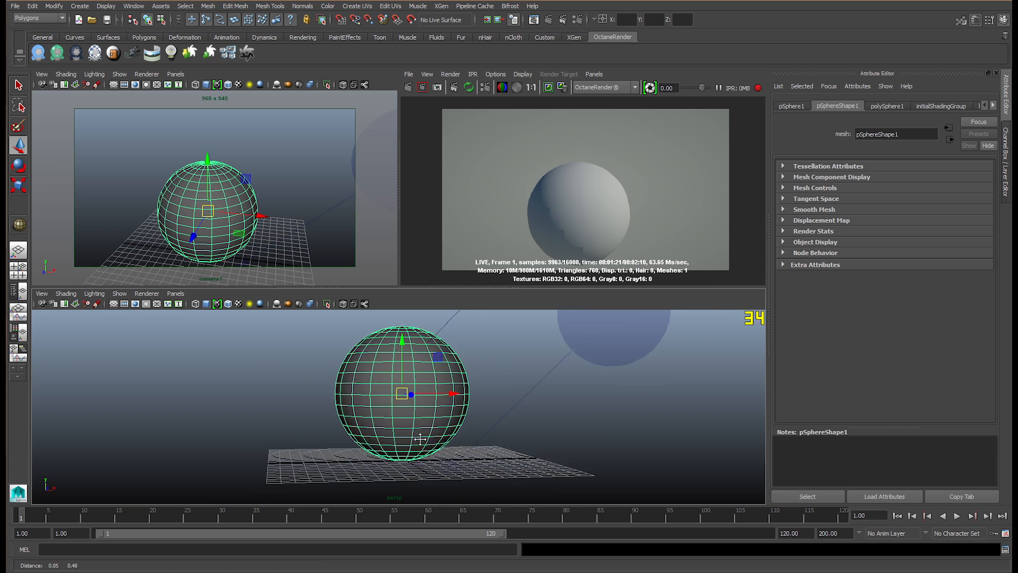
pyautogui.keyDown('alt'); pyautogui.moveTo(419, 427); pyautogui.dragTo(418, 442, button='middle'); pyautogui.keyUp('alt')
pyautogui.press('space')
pyautogui.moveTo(402, 395); pyautogui.dragTo(401, 414)
pyautogui.moveTo(381, 359)
pyautogui.mouseDown(button='right')
pyautogui.moveTo(382, 369)
pyautogui.moveTo(384, 346)
pyautogui.mouseUp(button='right')
pyautogui.keyDown('alt'); pyautogui.moveTo(384, 351); pyautogui.dragTo(381, 380, button='middle'); pyautogui.keyUp('alt')
pyautogui.scroll(1, 366, 419)
pyautogui.moveTo(295, 460); pyautogui.dragTo(495, 388)
pyautogui.press('Delete')
# - Delete the faces of the dome's front half in the top view
pyautogui.keyDown('alt'); pyautogui.moveTo(383, 367); pyautogui.dragTo(389, 410, button='middle'); pyautogui.keyUp('alt')
pyautogui.scroll(1, 343, 391)
pyautogui.press('space')
pyautogui.moveTo(363, 398); pyautogui.dragTo(336, 401)
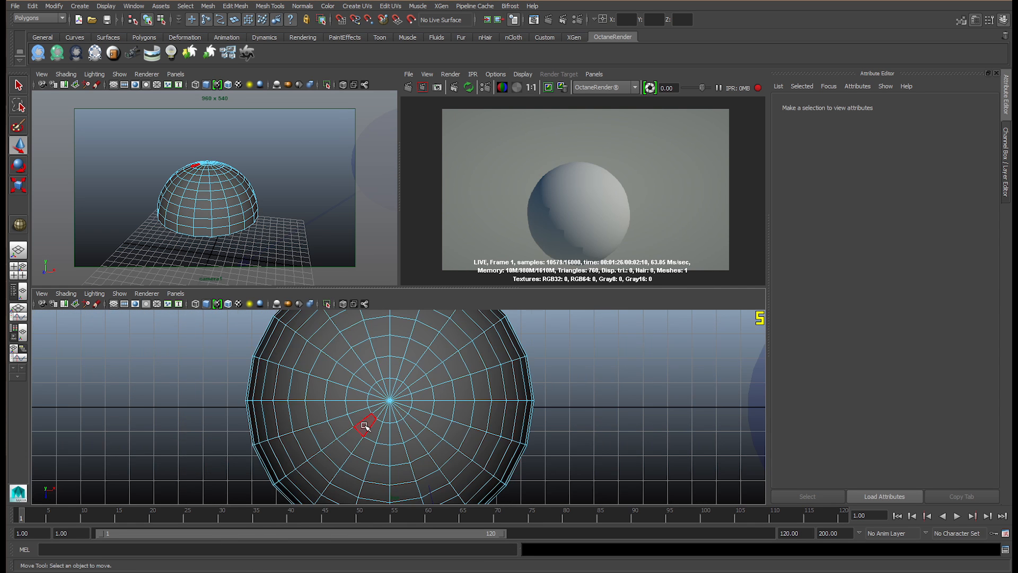
pyautogui.scroll(-1, 361, 432)
pyautogui.keyDown('alt'); pyautogui.moveTo(363, 465); pyautogui.dragTo(349, 387, button='middle'); pyautogui.keyUp('alt')
pyautogui.scroll(-1, 343, 406)
pyautogui.moveTo(225, 459); pyautogui.dragTo(547, 335)
pyautogui.press('Delete')
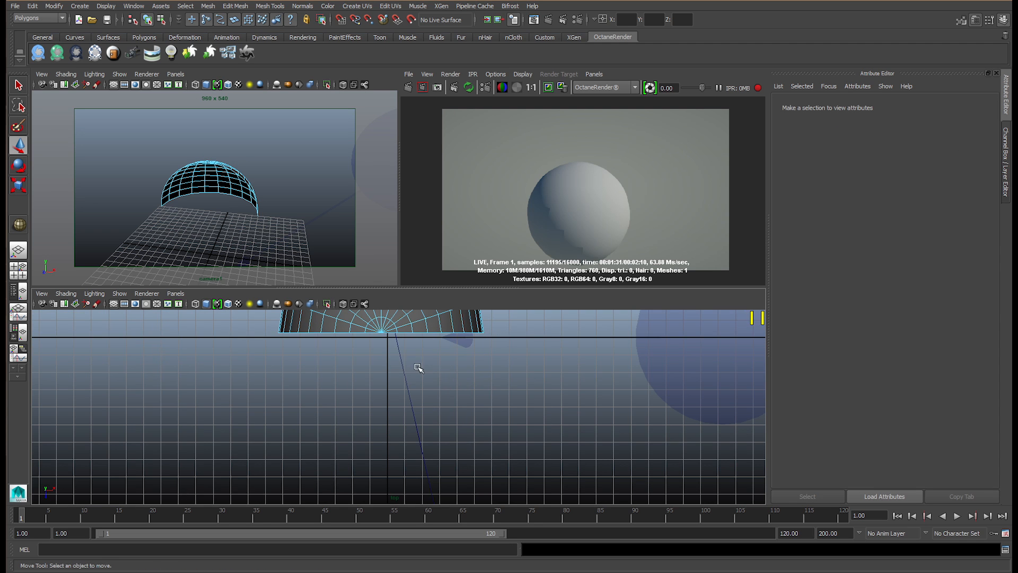
# - Delete the faces on one side of the half dome, leaving a quarter wedge
pyautogui.keyDown('alt'); pyautogui.moveTo(387, 345); pyautogui.dragTo(420, 468, button='middle'); pyautogui.keyUp('alt')
pyautogui.moveTo(273, 334); pyautogui.dragTo(414, 424)
pyautogui.press('Delete')
pyautogui.press('Delete')
# - Rotate the wedge about 39 degrees around the vertical axis to centre it on the Z axis, and switch it to face selection
pyautogui.moveTo(429, 394); pyautogui.dragTo(475, 298, button='right')
pyautogui.click(472, 426)
pyautogui.press('e')
pyautogui.moveTo(452, 421); pyautogui.dragTo(418, 411)
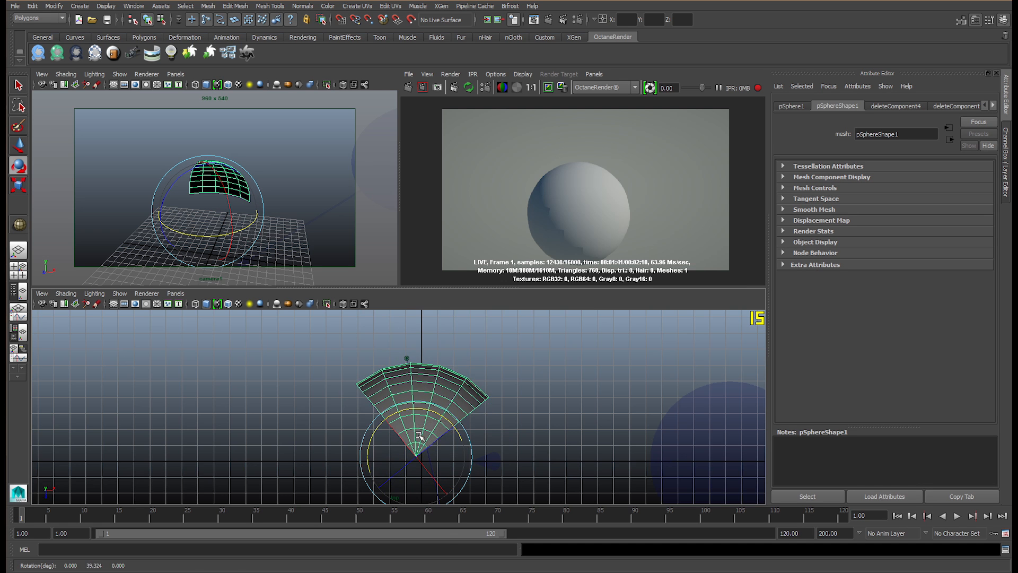
pyautogui.keyDown('alt'); pyautogui.moveTo(419, 436); pyautogui.dragTo(405, 383, button='middle'); pyautogui.keyUp('alt')
pyautogui.moveTo(406, 384); pyautogui.dragTo(406, 340, button='right')
pyautogui.keyDown('alt'); pyautogui.moveTo(408, 388); pyautogui.dragTo(407, 415, button='middle'); pyautogui.keyUp('alt')
pyautogui.scroll(2, 407, 416)
pyautogui.moveTo(374, 468); pyautogui.dragTo(422, 404)
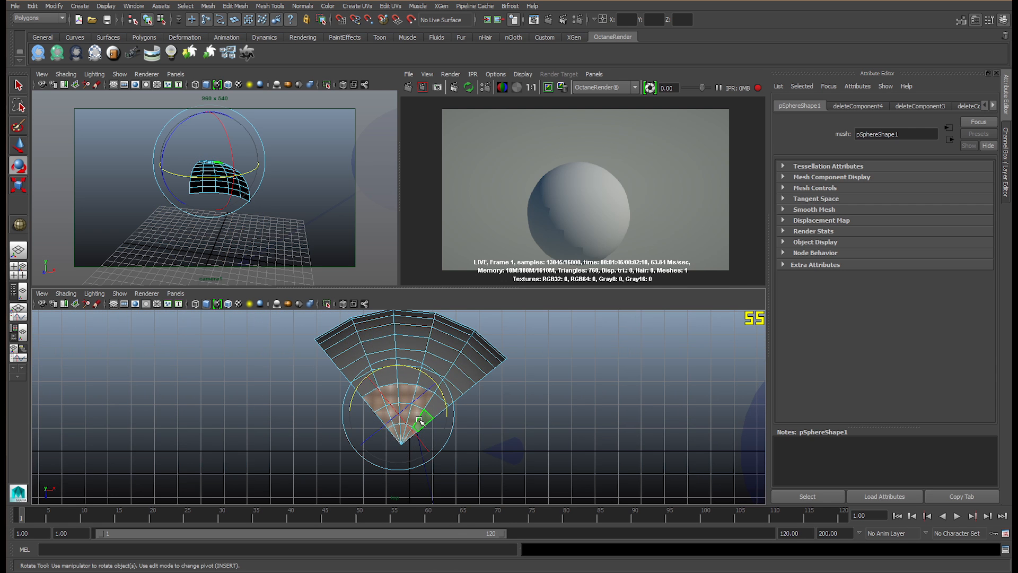
pyautogui.click(381, 468)
pyautogui.moveTo(320, 472); pyautogui.dragTo(445, 412)
pyautogui.press('Delete')
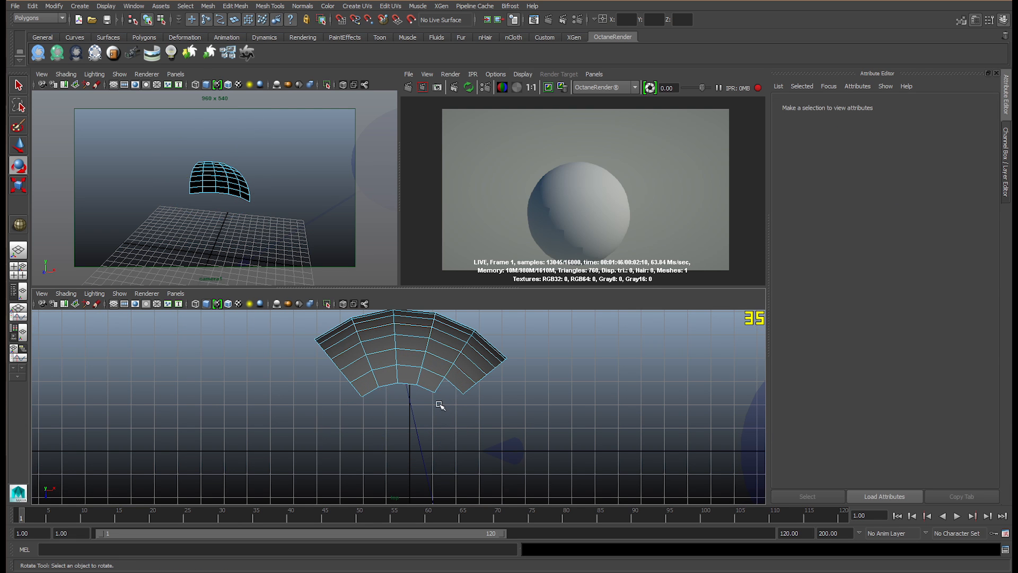
pyautogui.hotkey('ctrl', 'z')
# - Delete the faces around the wedge's pointed tip and return to object mode
pyautogui.click(385, 452)
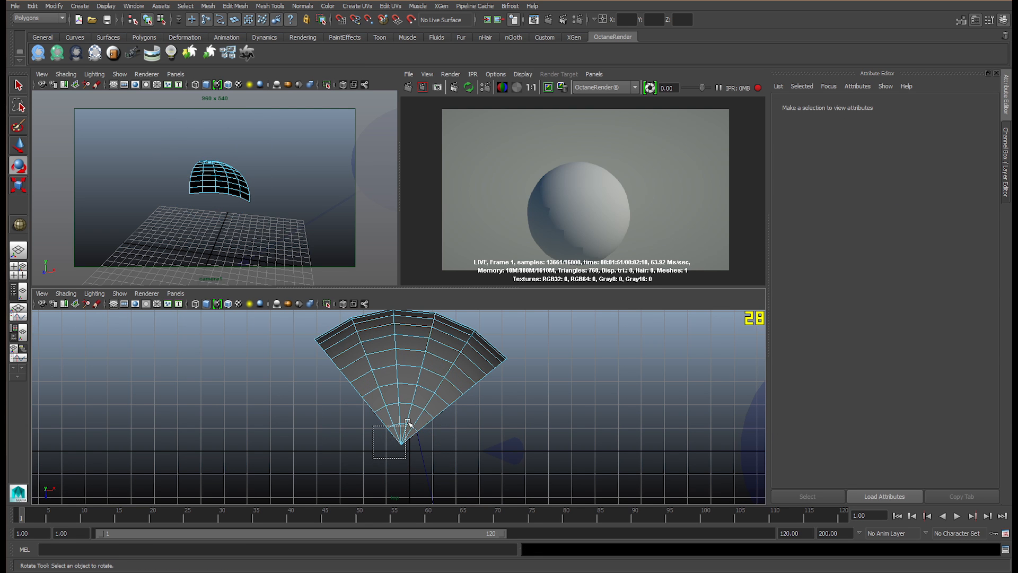
pyautogui.moveTo(426, 401); pyautogui.dragTo(426, 401)
pyautogui.press('Delete')
pyautogui.moveTo(411, 360); pyautogui.dragTo(442, 305, button='right')
pyautogui.click(425, 350)
pyautogui.press('space')
pyautogui.moveTo(426, 350); pyautogui.dragTo(428, 339)
# - Examine the trimmed sphere patch from several angles in the perspective view
pyautogui.keyDown('alt'); pyautogui.moveTo(409, 410); pyautogui.dragTo(337, 418); pyautogui.keyUp('alt')
pyautogui.keyDown('alt'); pyautogui.moveTo(436, 418); pyautogui.dragTo(422, 441, button='middle'); pyautogui.keyUp('alt')
pyautogui.click(448, 384)
pyautogui.scroll(-2, 457, 393)
pyautogui.scroll(4, 458, 393)
pyautogui.keyDown('alt'); pyautogui.moveTo(420, 425); pyautogui.dragTo(522, 429); pyautogui.keyUp('alt')
pyautogui.scroll(4, 468, 418)
pyautogui.keyDown('alt'); pyautogui.moveTo(467, 437); pyautogui.dragTo(499, 452, button='middle'); pyautogui.keyUp('alt')
pyautogui.keyDown('alt'); pyautogui.moveTo(499, 452); pyautogui.dragTo(370, 418); pyautogui.keyUp('alt')
pyautogui.click(365, 406)
pyautogui.keyDown('alt'); pyautogui.moveTo(373, 438); pyautogui.dragTo(357, 389, button='middle'); pyautogui.keyUp('alt')
pyautogui.click(447, 404)
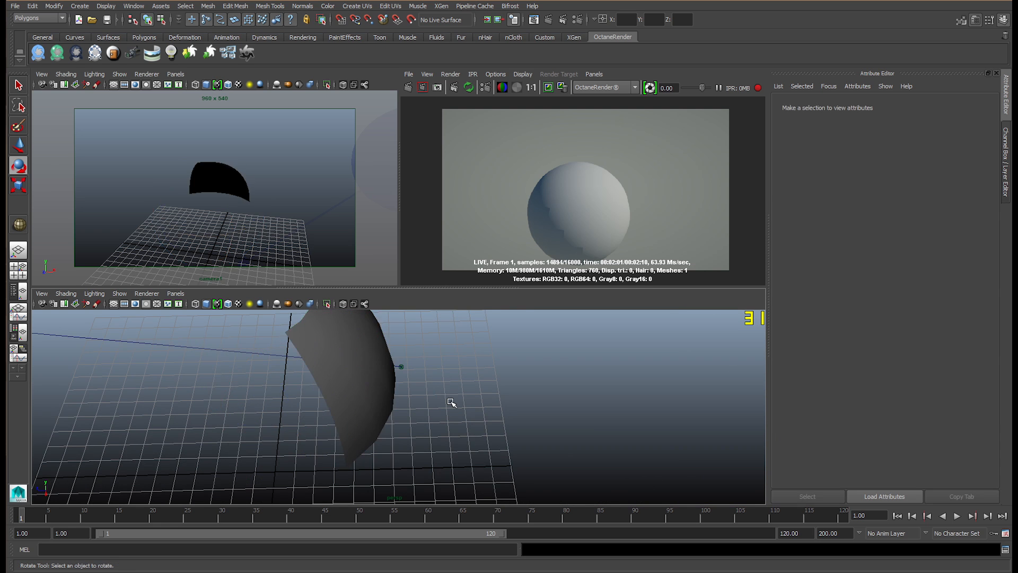
pyautogui.scroll(-3, 445, 401)
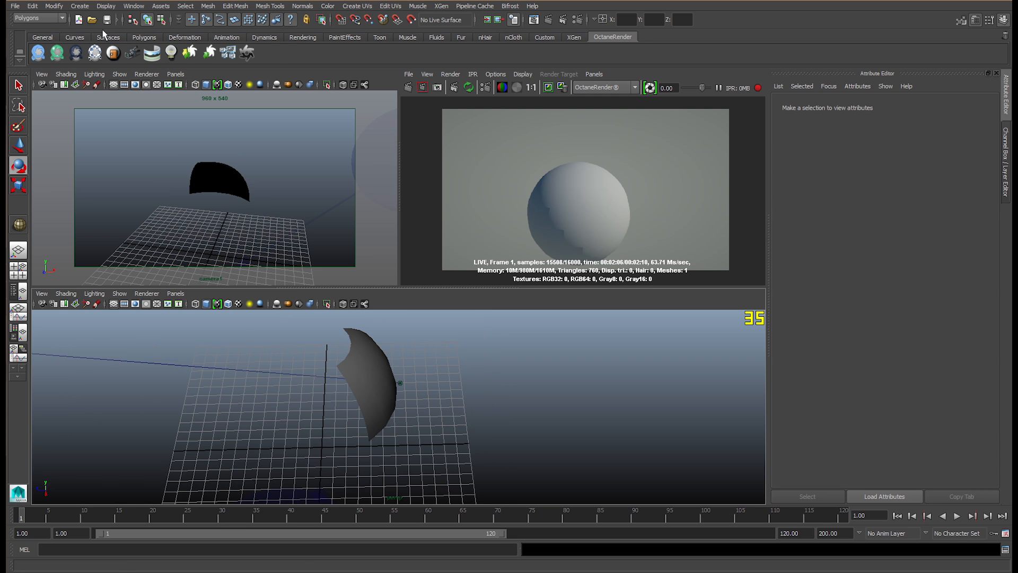
# - Draw a straight EP curve with four evenly spaced points on the grid beside the patch
pyautogui.click(83, 37)
pyautogui.click(76, 53)
pyautogui.keyDown('alt'); pyautogui.moveTo(366, 411); pyautogui.dragTo(323, 404); pyautogui.keyUp('alt')
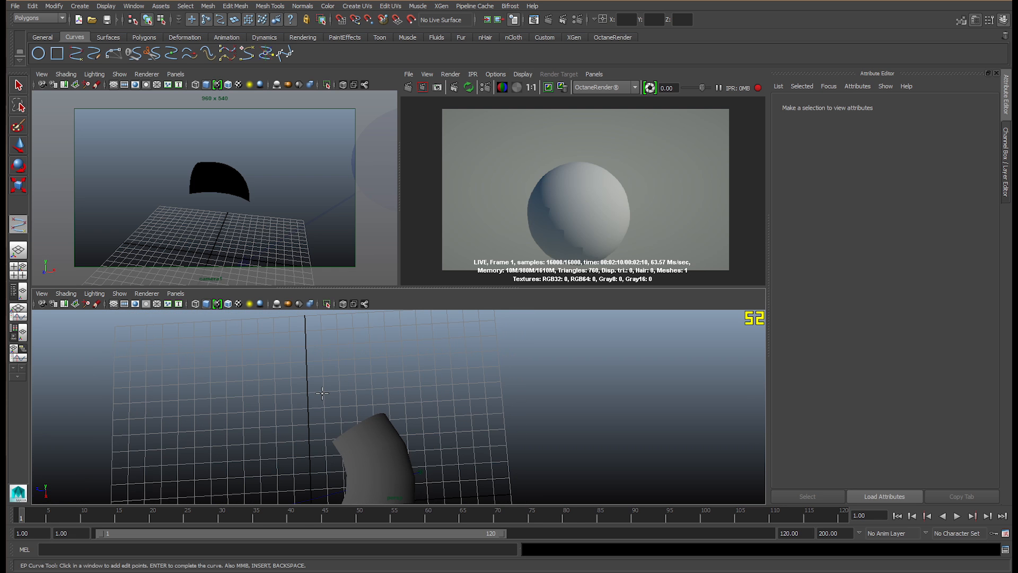
pyautogui.click(289, 374)
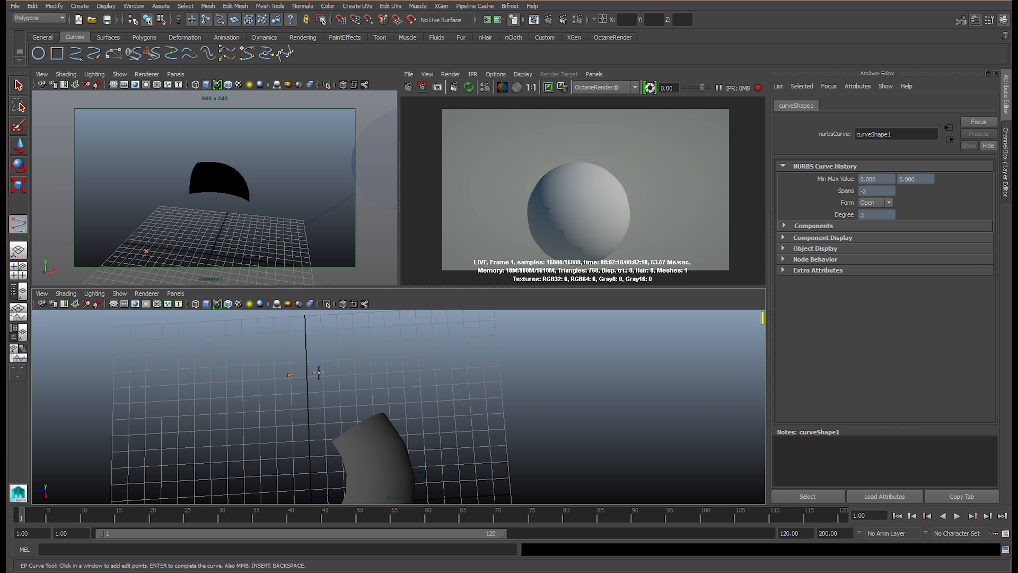
pyautogui.click(317, 374)
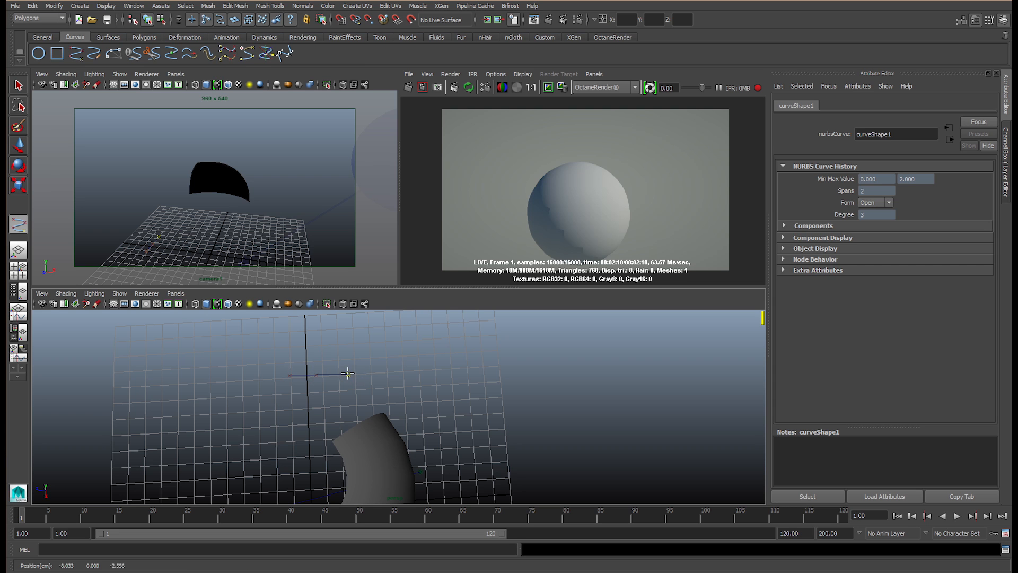
pyautogui.click(374, 374)
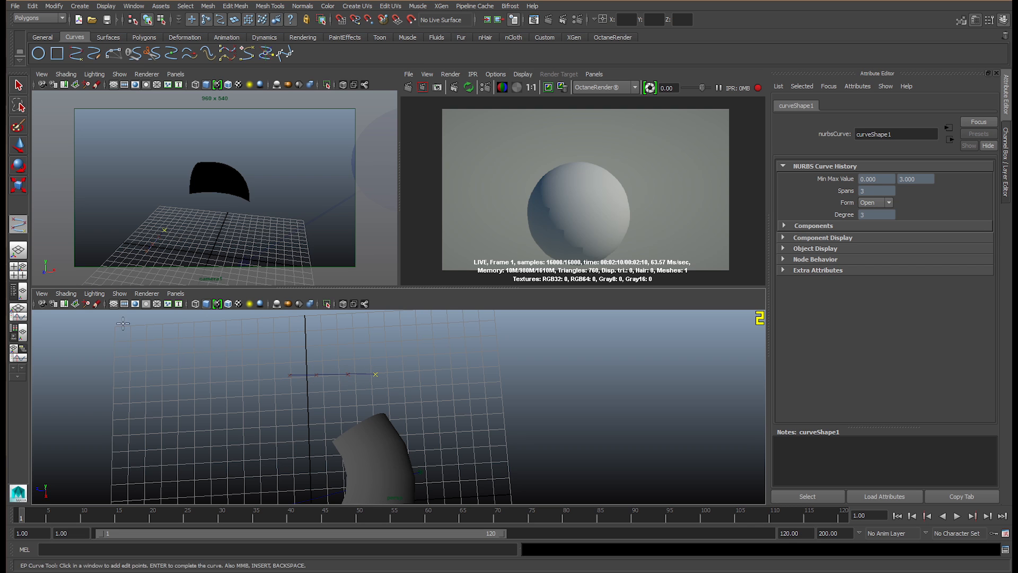
pyautogui.click(19, 85)
# - Select the new curve and centre its pivot
pyautogui.keyDown('alt'); pyautogui.moveTo(325, 367); pyautogui.dragTo(351, 374); pyautogui.keyUp('alt')
pyautogui.press('w')
pyautogui.press('space')
pyautogui.click(233, 348)
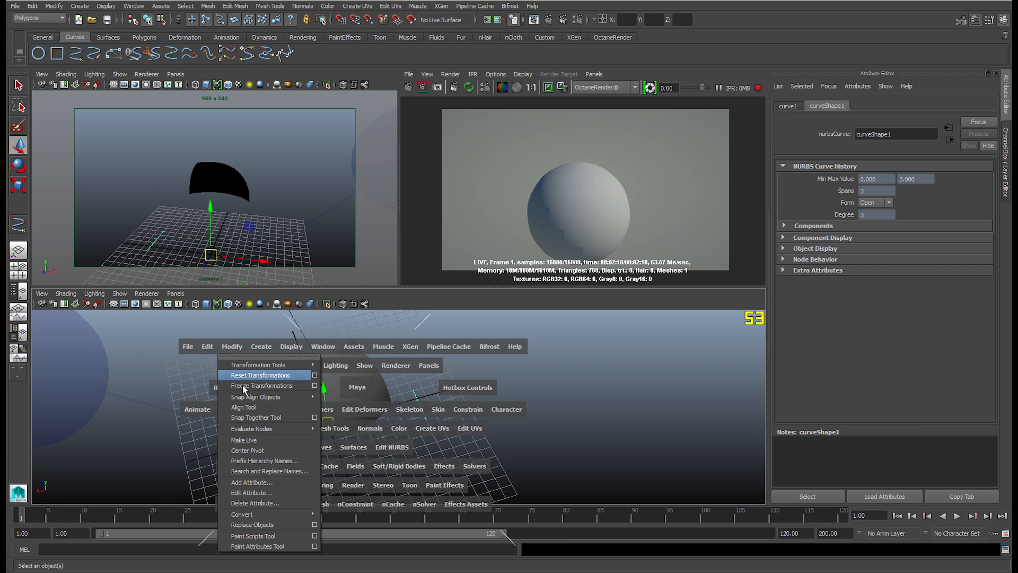
pyautogui.click(261, 450)
# - Move the curve up to the patch so it crosses the surface near the upper edge, with the rest extending outward
pyautogui.moveTo(375, 424); pyautogui.dragTo(294, 449)
pyautogui.moveTo(337, 400); pyautogui.dragTo(330, 315)
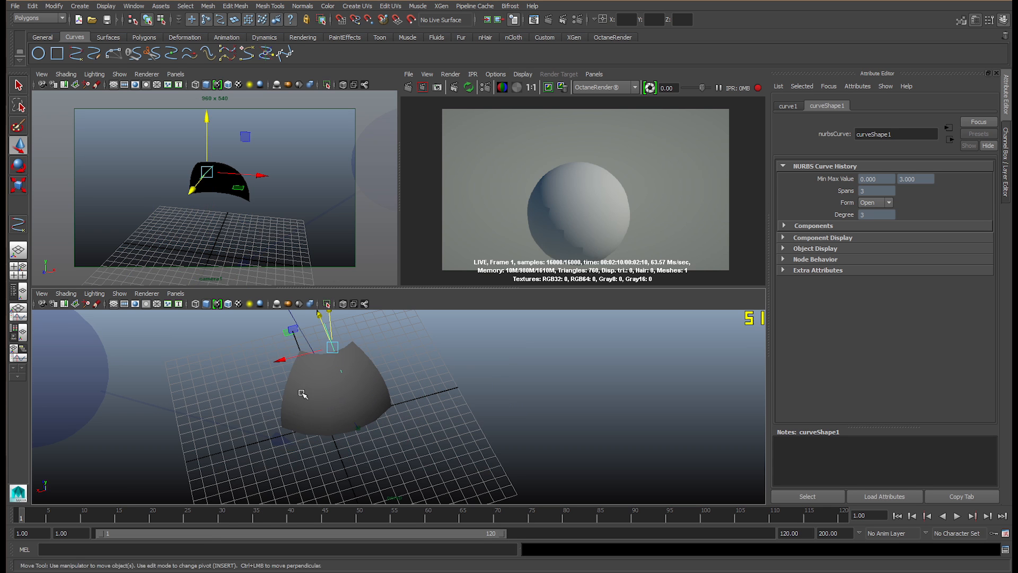
pyautogui.keyDown('alt'); pyautogui.moveTo(312, 361); pyautogui.dragTo(370, 390); pyautogui.keyUp('alt')
pyautogui.moveTo(282, 364); pyautogui.dragTo(363, 401)
pyautogui.keyDown('alt'); pyautogui.moveTo(363, 401); pyautogui.dragTo(379, 408, button='right'); pyautogui.keyUp('alt')
pyautogui.moveTo(397, 327); pyautogui.dragTo(398, 314)
pyautogui.moveTo(358, 355); pyautogui.dragTo(341, 352)
pyautogui.keyDown('alt'); pyautogui.moveTo(392, 445); pyautogui.dragTo(381, 446); pyautogui.keyUp('alt')
pyautogui.keyDown('alt'); pyautogui.moveTo(379, 396); pyautogui.dragTo(375, 402); pyautogui.keyUp('alt')
pyautogui.keyDown('alt'); pyautogui.moveTo(341, 400); pyautogui.dragTo(356, 403, button='right'); pyautogui.keyUp('alt')
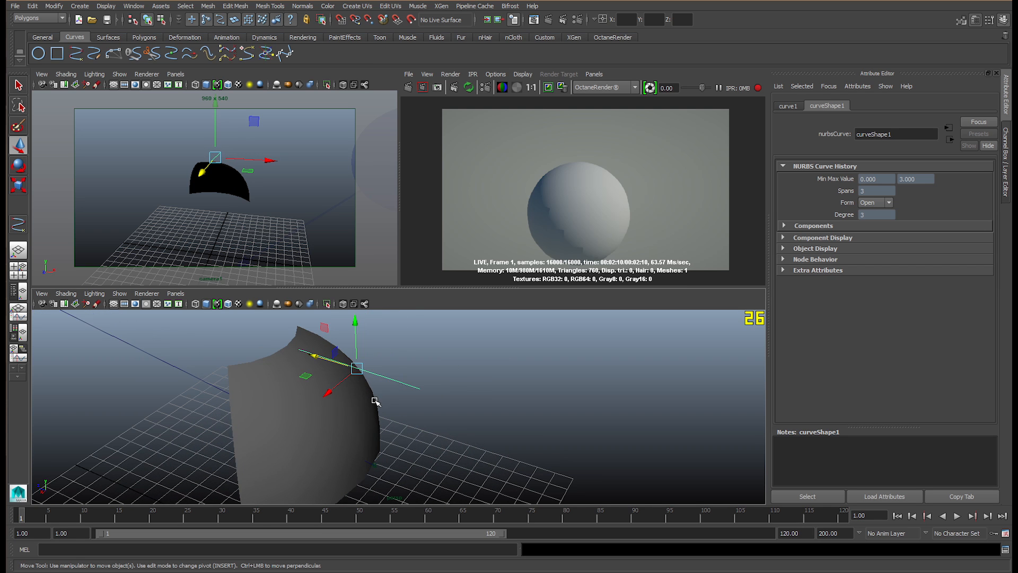
pyautogui.keyDown('alt'); pyautogui.moveTo(362, 390); pyautogui.dragTo(381, 383, button='middle'); pyautogui.keyUp('alt')
pyautogui.moveTo(339, 347); pyautogui.dragTo(321, 402)
pyautogui.keyDown('alt'); pyautogui.moveTo(338, 430); pyautogui.dragTo(375, 410); pyautogui.keyUp('alt')
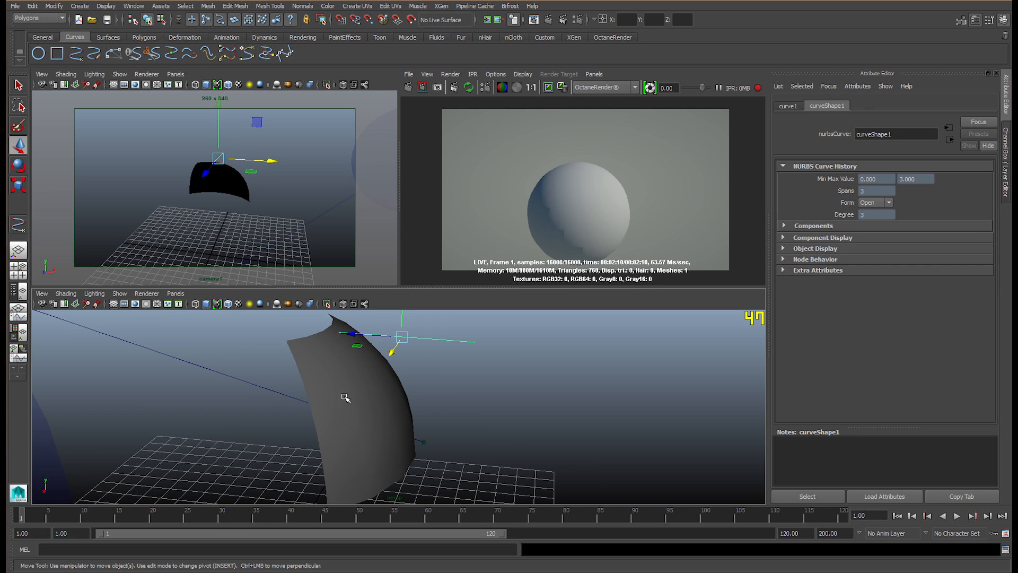
# - Turn the sphere patch into an nCloth passive collider
pyautogui.click(333, 375)
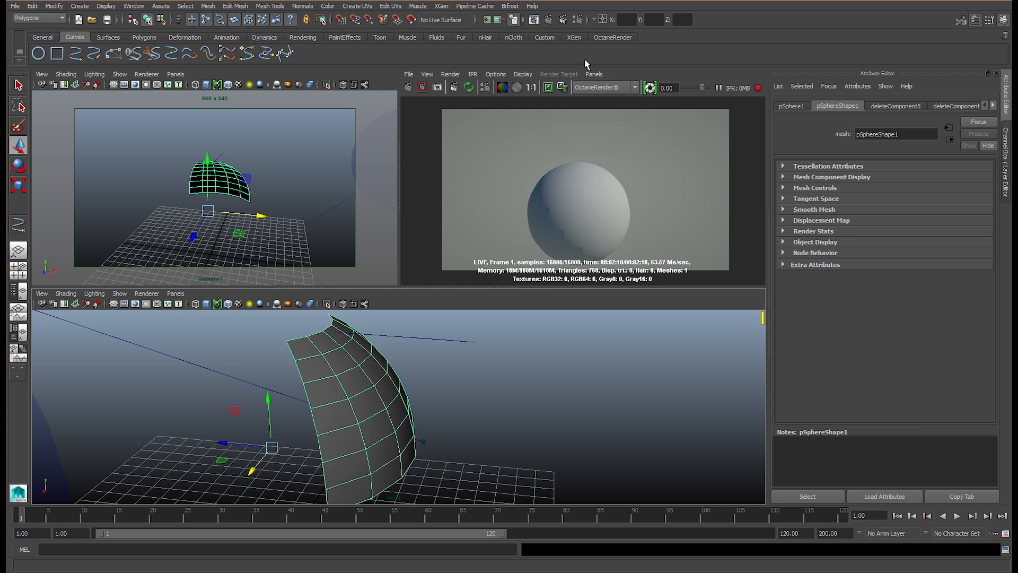
pyautogui.click(601, 38)
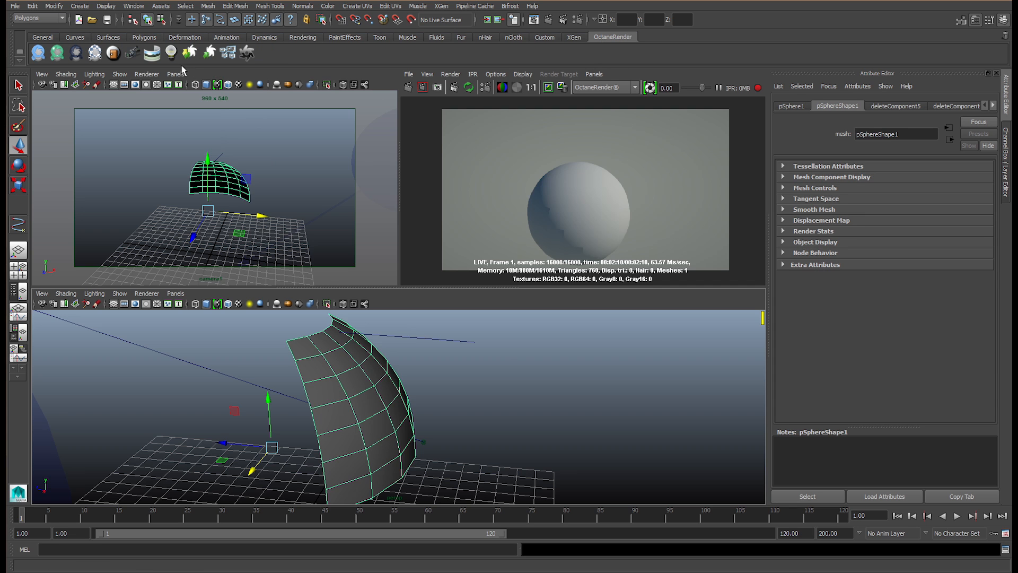
pyautogui.click(514, 38)
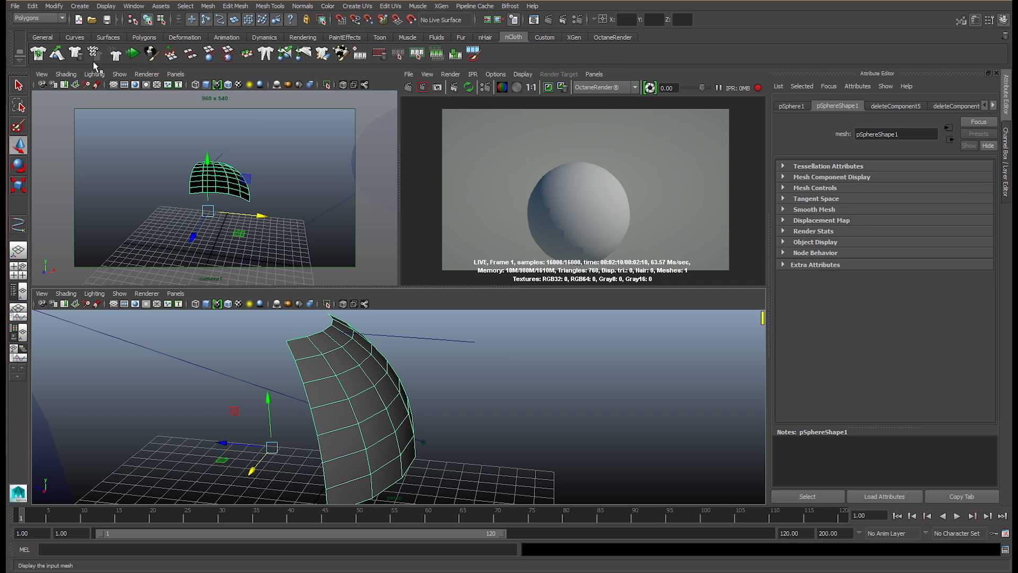
pyautogui.click(60, 56)
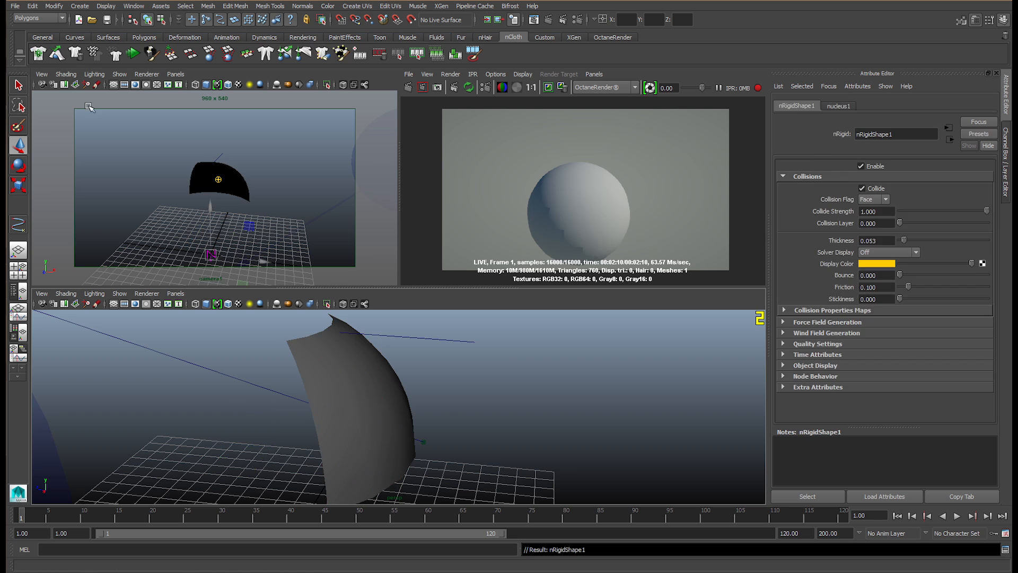
# - Select the curve and set the timeline's playback speed to Real-time
pyautogui.click(437, 343)
pyautogui.keyDown('alt'); pyautogui.moveTo(442, 368); pyautogui.dragTo(471, 412); pyautogui.keyUp('alt')
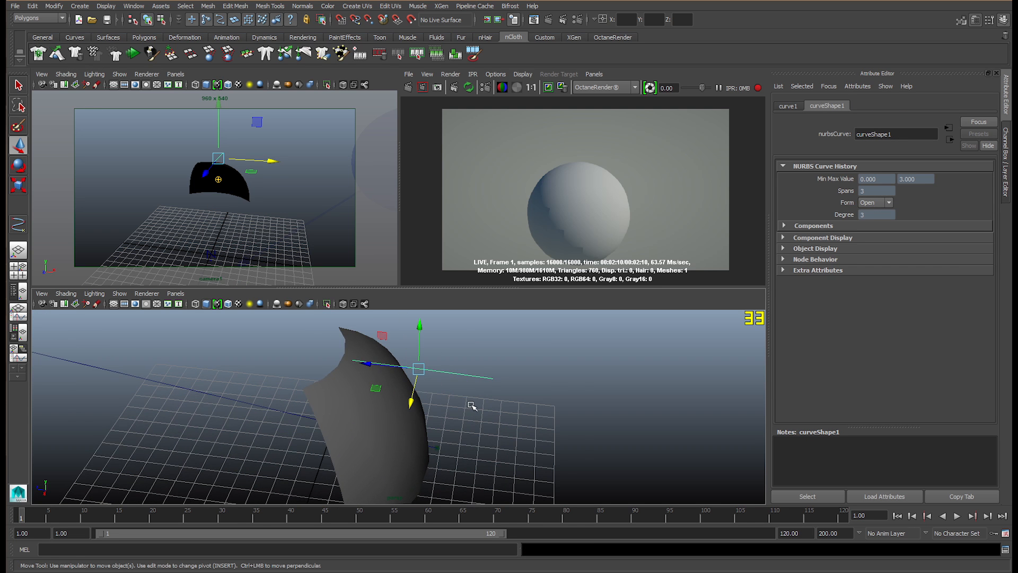
pyautogui.keyDown('alt'); pyautogui.moveTo(414, 388); pyautogui.dragTo(421, 403); pyautogui.keyUp('alt')
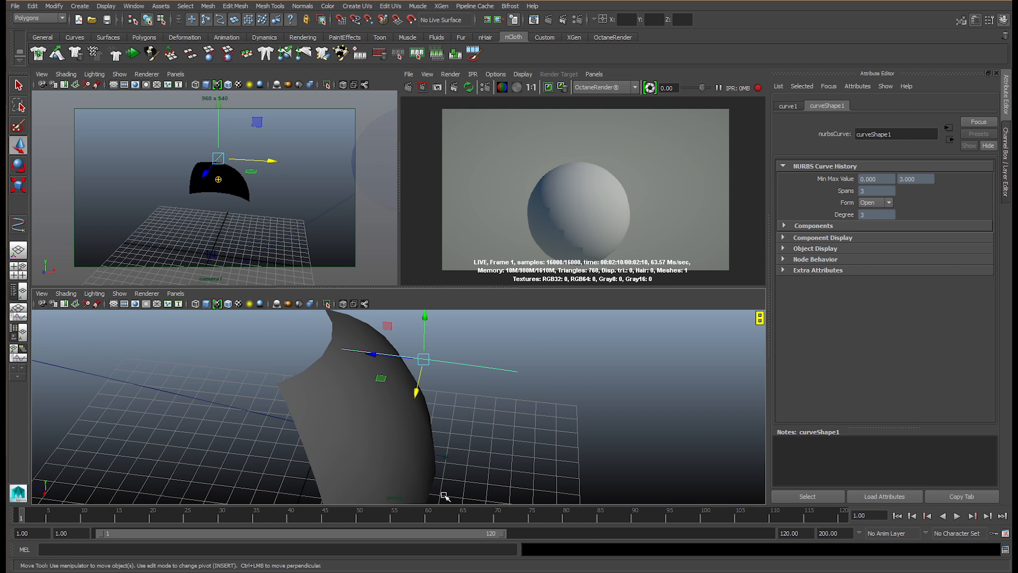
pyautogui.rightClick(445, 517)
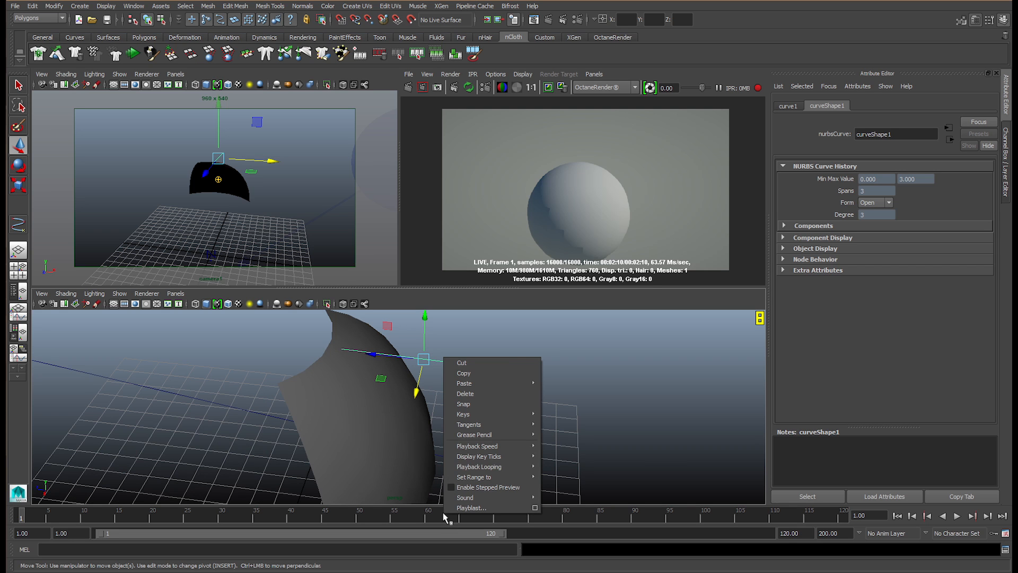
pyautogui.moveTo(490, 448)
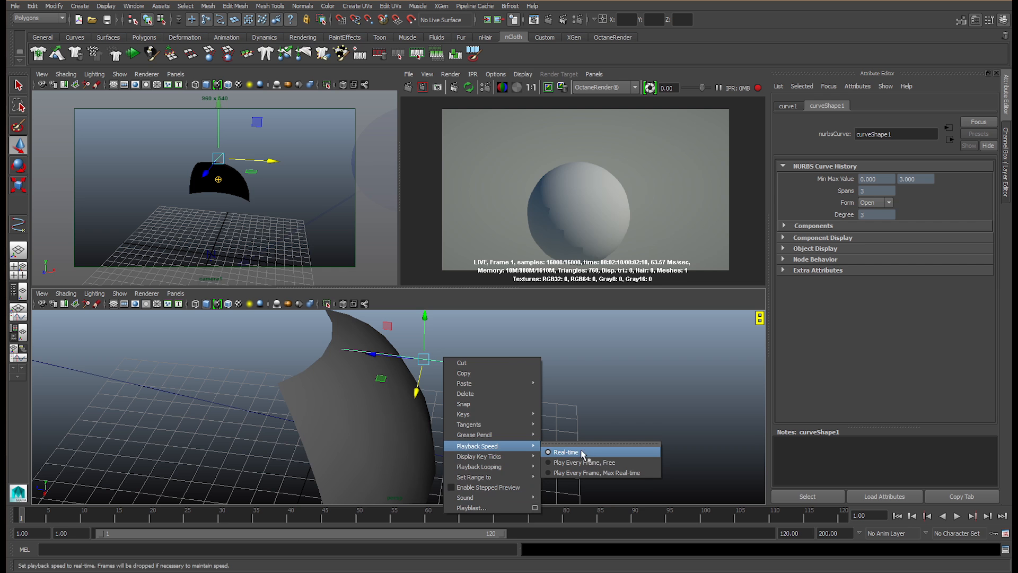
pyautogui.click(565, 451)
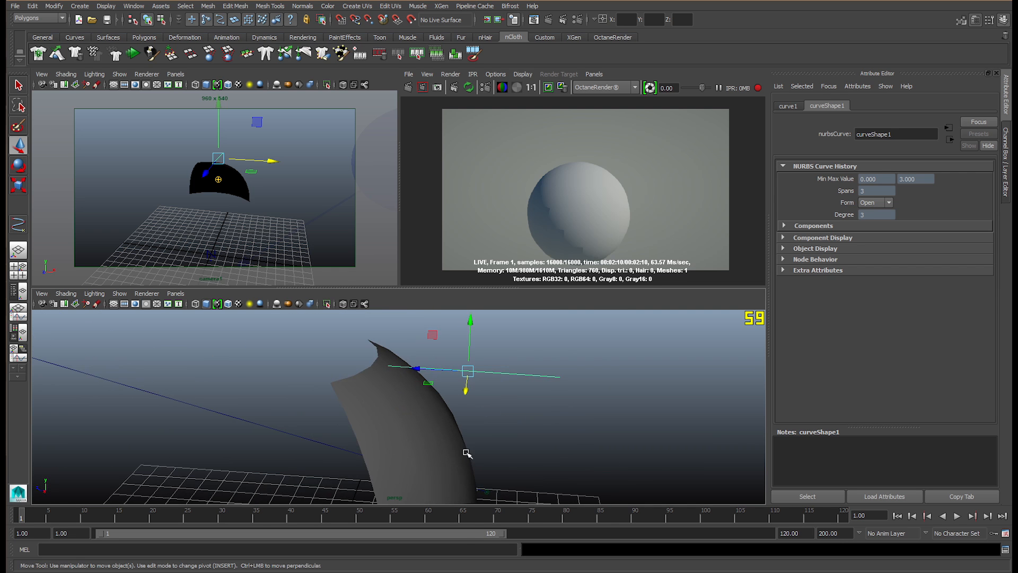
# - Reposition the curve's control vertices so it arches out from the patch's upper edge and bends down over its surface
pyautogui.moveTo(420, 342); pyautogui.dragTo(378, 354, button='right')
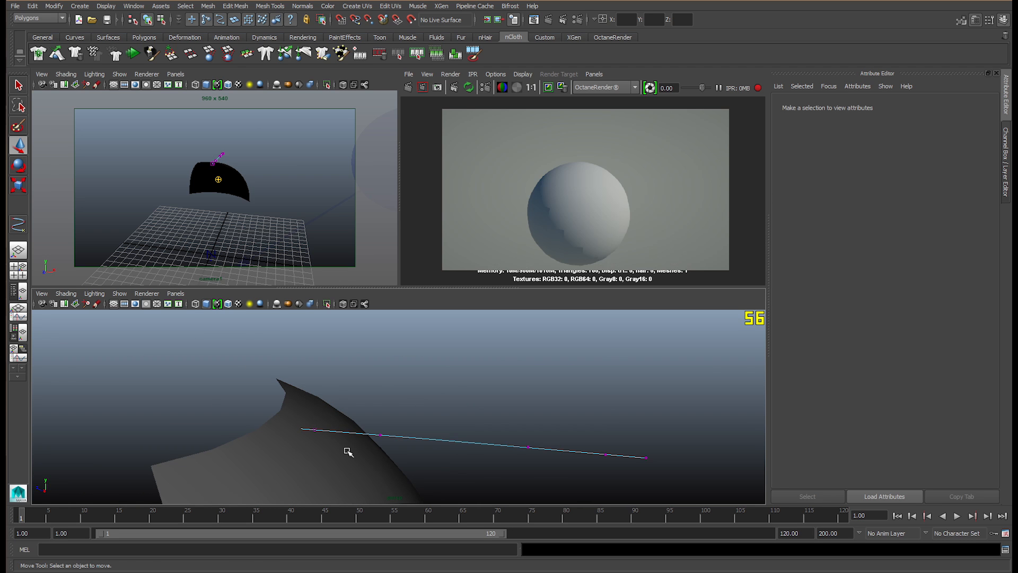
pyautogui.click(301, 450)
pyautogui.click(365, 432)
pyautogui.moveTo(388, 436); pyautogui.dragTo(335, 351, button='right')
pyautogui.moveTo(291, 415); pyautogui.dragTo(329, 441)
pyautogui.keyDown('alt'); pyautogui.moveTo(345, 434); pyautogui.dragTo(375, 409, button='middle'); pyautogui.keyUp('alt')
pyautogui.keyDown('alt'); pyautogui.moveTo(374, 408); pyautogui.dragTo(392, 413); pyautogui.keyUp('alt')
pyautogui.keyDown('alt'); pyautogui.moveTo(393, 413); pyautogui.dragTo(396, 541, button='middle'); pyautogui.keyUp('alt')
pyautogui.moveTo(391, 401); pyautogui.dragTo(390, 369)
pyautogui.keyDown('alt'); pyautogui.moveTo(386, 419); pyautogui.dragTo(467, 469); pyautogui.keyUp('alt')
pyautogui.keyDown('alt'); pyautogui.moveTo(530, 403); pyautogui.dragTo(488, 395); pyautogui.keyUp('alt')
pyautogui.click(489, 396)
# - Duplicate the bent curve with a repeated offset across the patch to make a row of nine curves
pyautogui.keyDown('alt'); pyautogui.moveTo(542, 432); pyautogui.dragTo(478, 436); pyautogui.keyUp('alt')
pyautogui.keyDown('alt'); pyautogui.moveTo(335, 366); pyautogui.dragTo(334, 408); pyautogui.keyUp('alt')
pyautogui.moveTo(331, 342); pyautogui.dragTo(369, 340, button='right')
pyautogui.click(327, 408)
pyautogui.moveTo(337, 431)
pyautogui.keyDown('alt'); pyautogui.mouseDown()
pyautogui.moveTo(327, 416)
pyautogui.moveTo(322, 439)
pyautogui.mouseUp(); pyautogui.keyUp('alt')
pyautogui.hotkey('ctrl', 'd')
pyautogui.hotkey('shift', 'd')
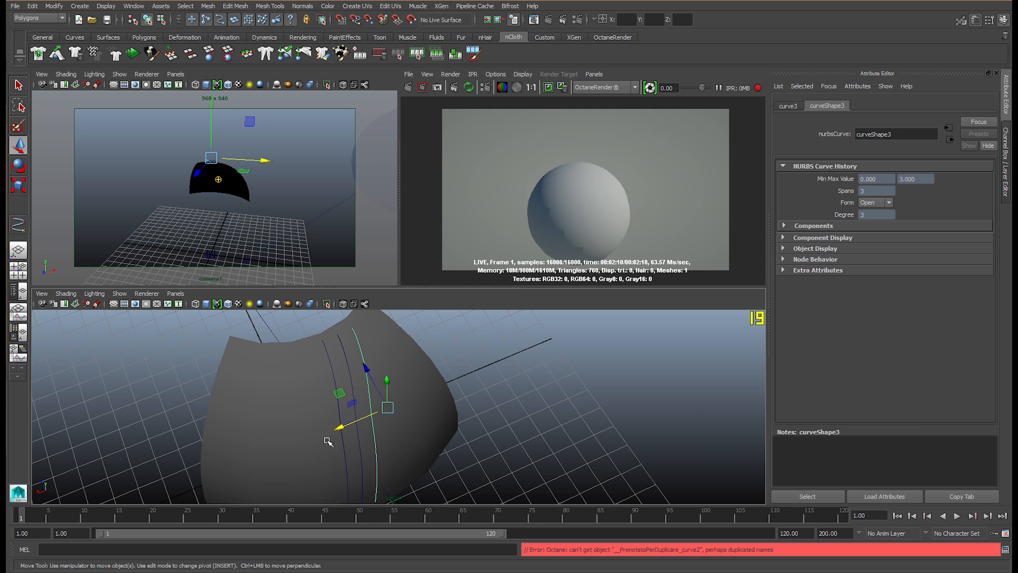
pyautogui.hotkey('shift', 'd')
pyautogui.hotkey('shift', 'd')
pyautogui.hotkey('shift', 'd')
pyautogui.hotkey('shift', 'd')
pyautogui.hotkey('shift', 'd')
pyautogui.hotkey('shift', 'd')
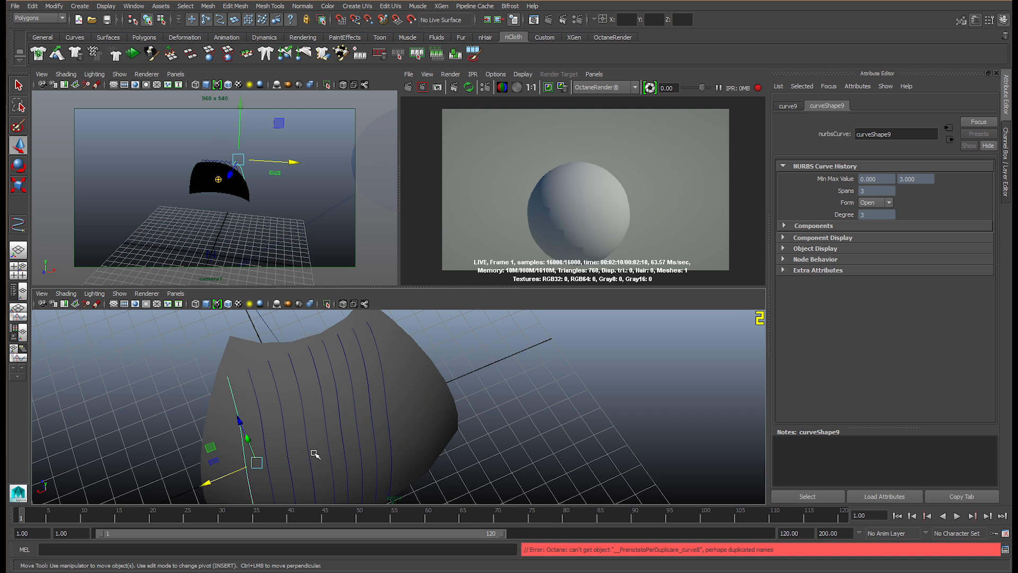
# - Adjust the placement of individual curves so the row follows the patch's surface
pyautogui.keyDown('alt'); pyautogui.moveTo(341, 458); pyautogui.dragTo(432, 431); pyautogui.keyUp('alt')
pyautogui.moveTo(498, 332); pyautogui.dragTo(533, 379)
pyautogui.click(422, 397)
pyautogui.moveTo(448, 361); pyautogui.dragTo(404, 427)
pyautogui.click(382, 424)
pyautogui.moveTo(442, 378); pyautogui.dragTo(406, 443)
pyautogui.click(623, 465)
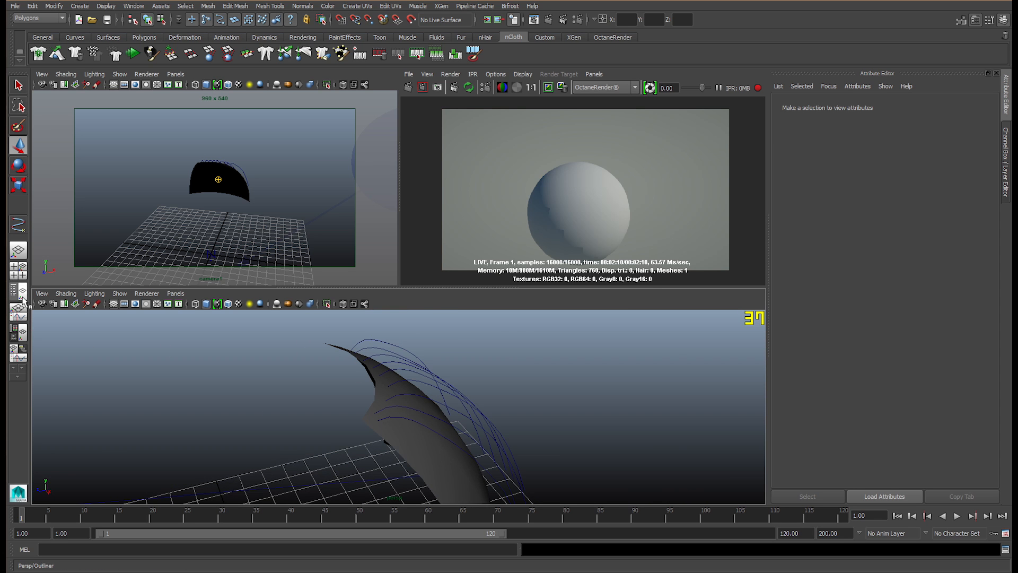
# - Make the nine curves dynamic on the patch with Paint Effects output, attached to the selected surface with exact shape match
pyautogui.keyDown('alt'); pyautogui.moveTo(396, 442); pyautogui.dragTo(432, 387); pyautogui.keyUp('alt')
pyautogui.click(429, 386)
pyautogui.moveTo(401, 325); pyautogui.dragTo(439, 395)
pyautogui.press('space')
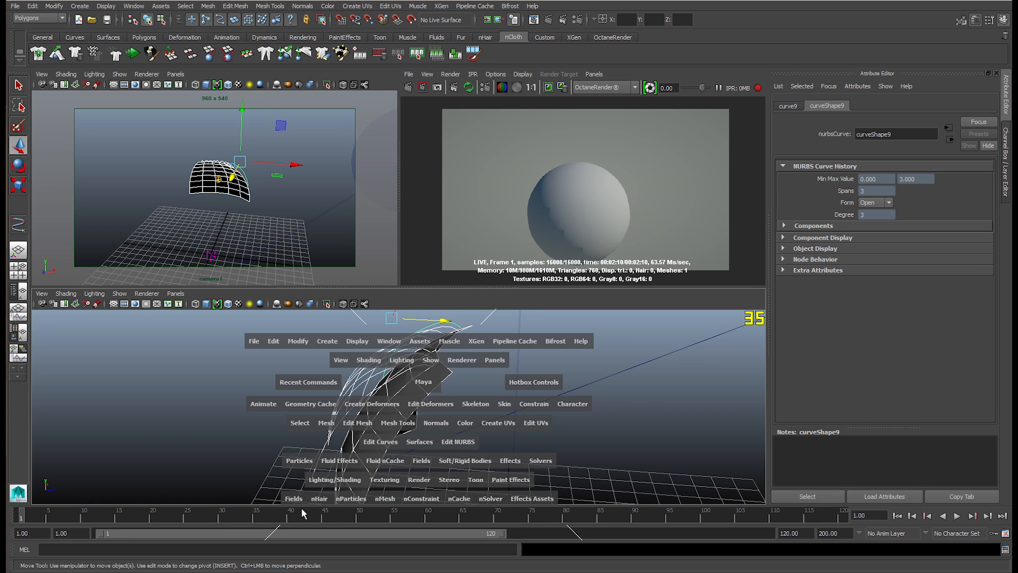
pyautogui.click(316, 499)
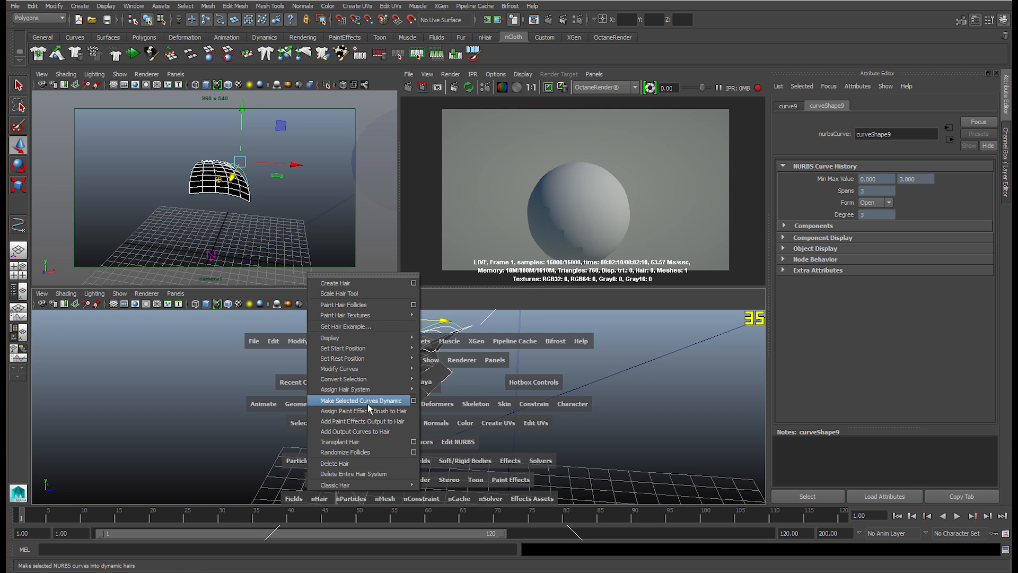
pyautogui.click(414, 401)
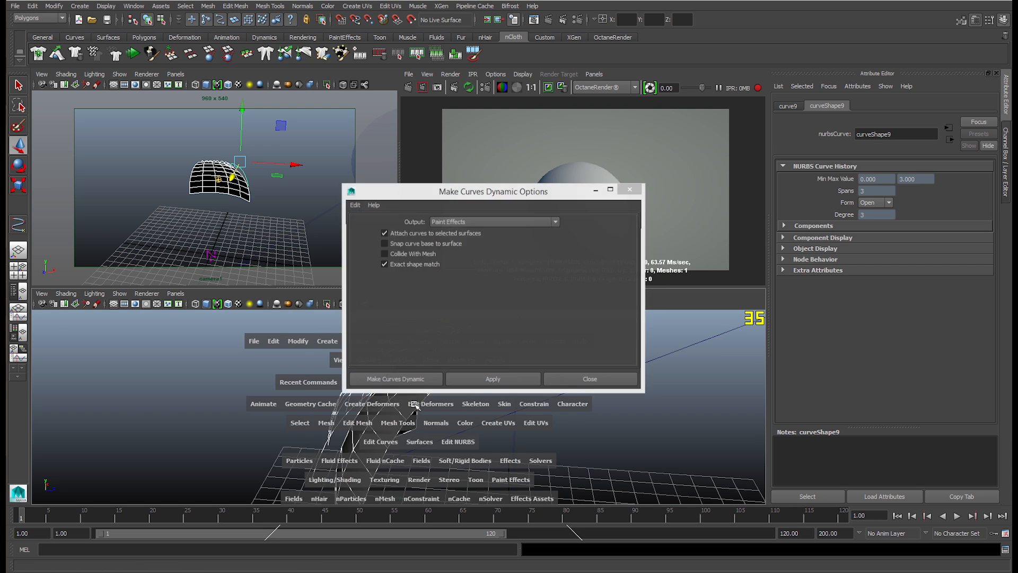
pyautogui.click(476, 222)
pyautogui.click(461, 228)
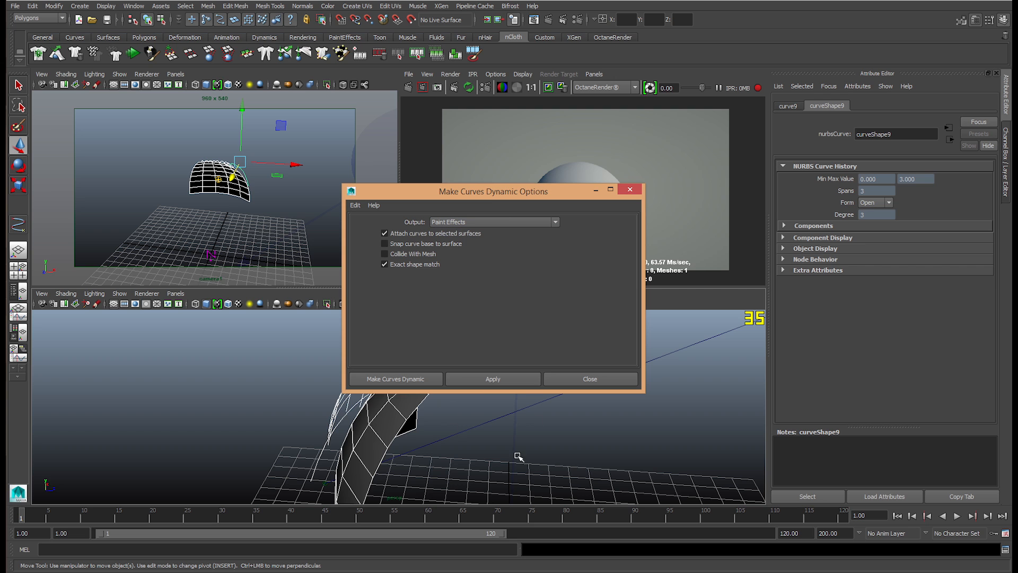
pyautogui.click(486, 379)
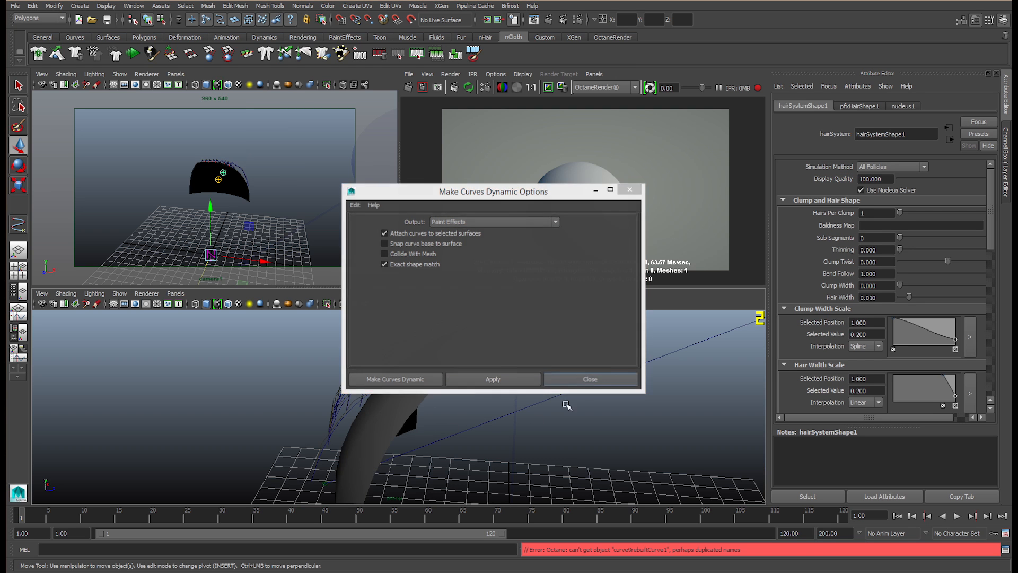
pyautogui.click(585, 380)
# - Set the hair system to 100 hairs per clump, a clump width of 0.168 and 10 sub segments
pyautogui.keyDown('alt'); pyautogui.moveTo(518, 387); pyautogui.dragTo(422, 397); pyautogui.keyUp('alt')
pyautogui.keyDown('alt'); pyautogui.moveTo(421, 397); pyautogui.dragTo(422, 390, button='middle'); pyautogui.keyUp('alt')
pyautogui.keyDown('alt'); pyautogui.moveTo(483, 372); pyautogui.dragTo(372, 408); pyautogui.keyUp('alt')
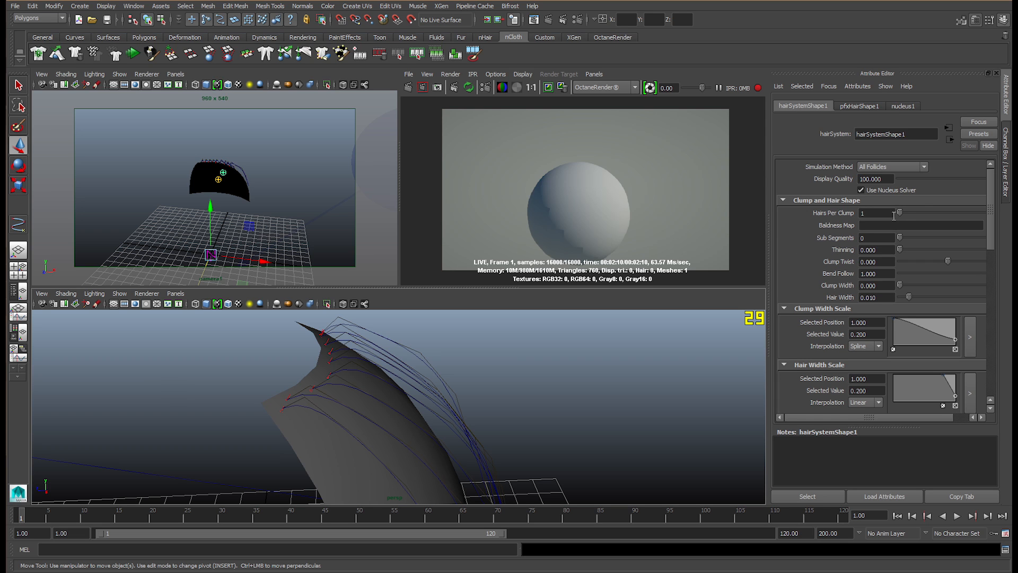
pyautogui.moveTo(902, 211); pyautogui.dragTo(979, 214)
pyautogui.moveTo(901, 288); pyautogui.dragTo(915, 289)
pyautogui.keyDown('alt'); pyautogui.moveTo(403, 392); pyautogui.dragTo(459, 373); pyautogui.keyUp('alt')
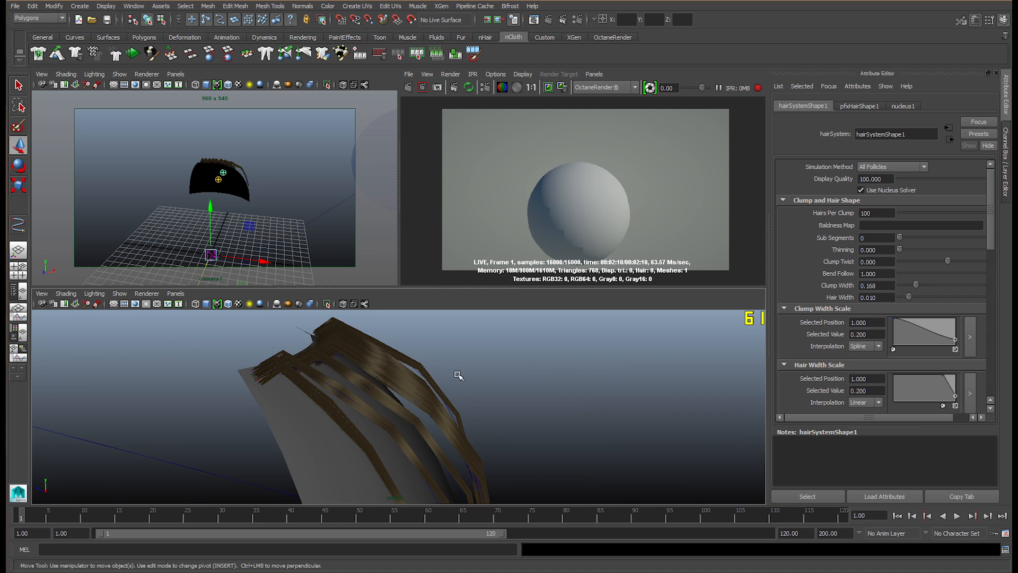
pyautogui.moveTo(907, 237); pyautogui.dragTo(984, 231)
# - Set the hair's thinning to 0.609 and clump width to 0.268, and raise the hairs per clump to 200
pyautogui.keyDown('alt'); pyautogui.moveTo(492, 389); pyautogui.dragTo(390, 422); pyautogui.keyUp('alt')
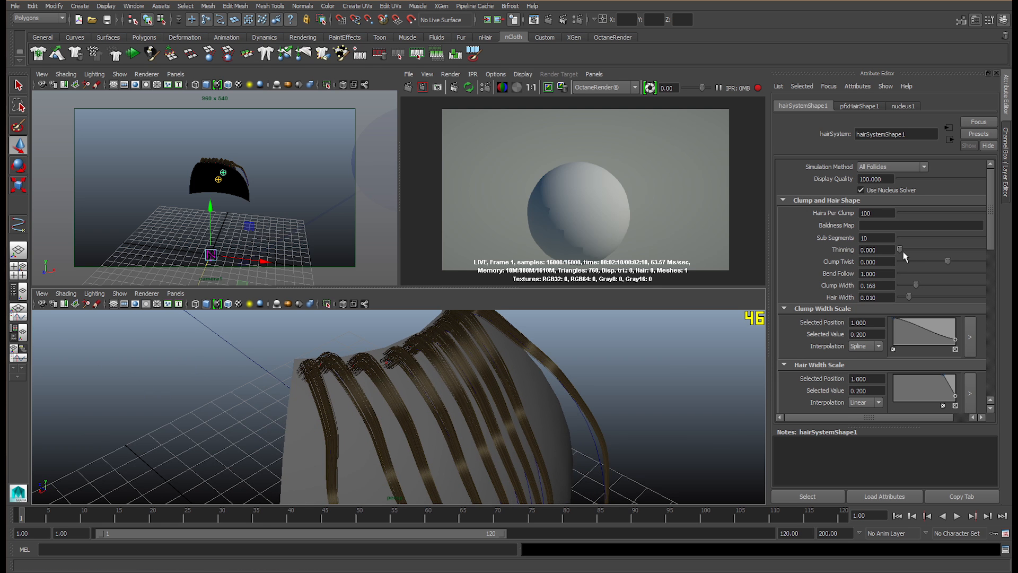
pyautogui.click(956, 249)
pyautogui.moveTo(968, 253); pyautogui.dragTo(925, 285)
pyautogui.click(872, 212)
pyautogui.doubleClick(872, 213)
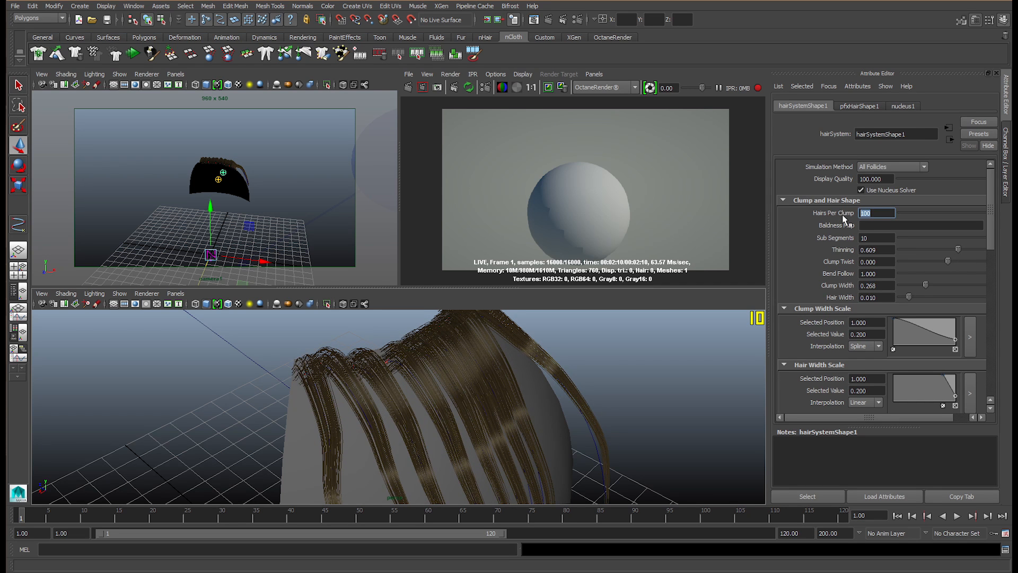
pyautogui.write('200')
pyautogui.click(871, 239)
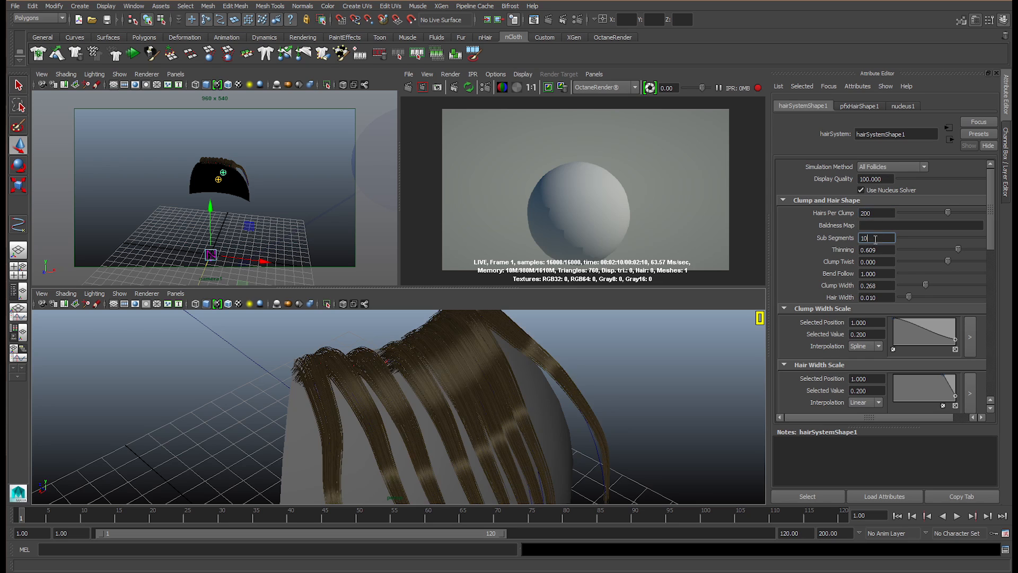
# - Reduce the hair width to 0.006
pyautogui.keyDown('alt'); pyautogui.moveTo(401, 420); pyautogui.dragTo(462, 406, button='right'); pyautogui.keyUp('alt')
pyautogui.keyDown('alt'); pyautogui.moveTo(463, 406); pyautogui.dragTo(711, 369); pyautogui.keyUp('alt')
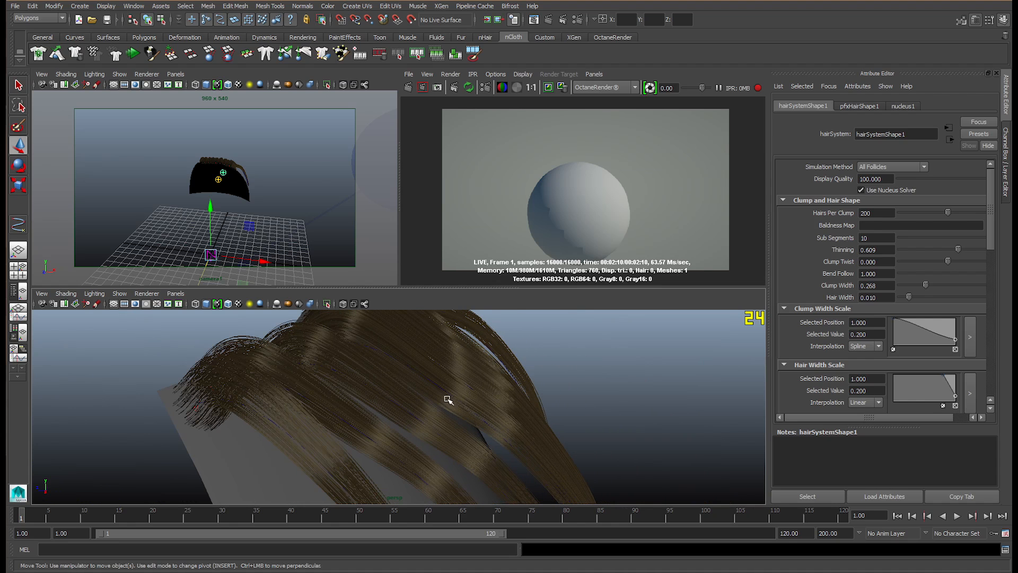
pyautogui.moveTo(909, 297); pyautogui.dragTo(904, 297)
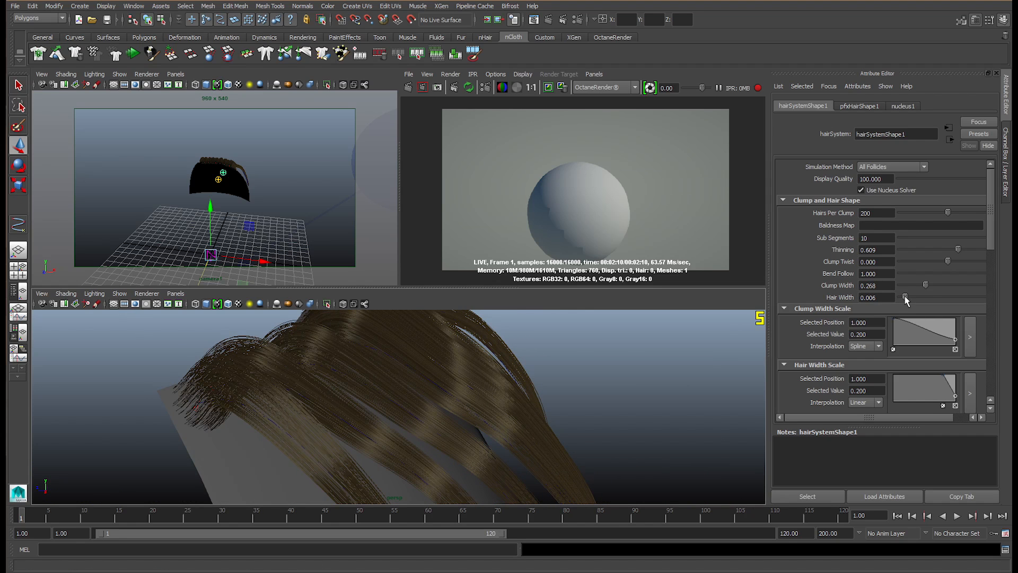
pyautogui.keyDown('alt'); pyautogui.moveTo(466, 403); pyautogui.dragTo(538, 286); pyautogui.keyUp('alt')
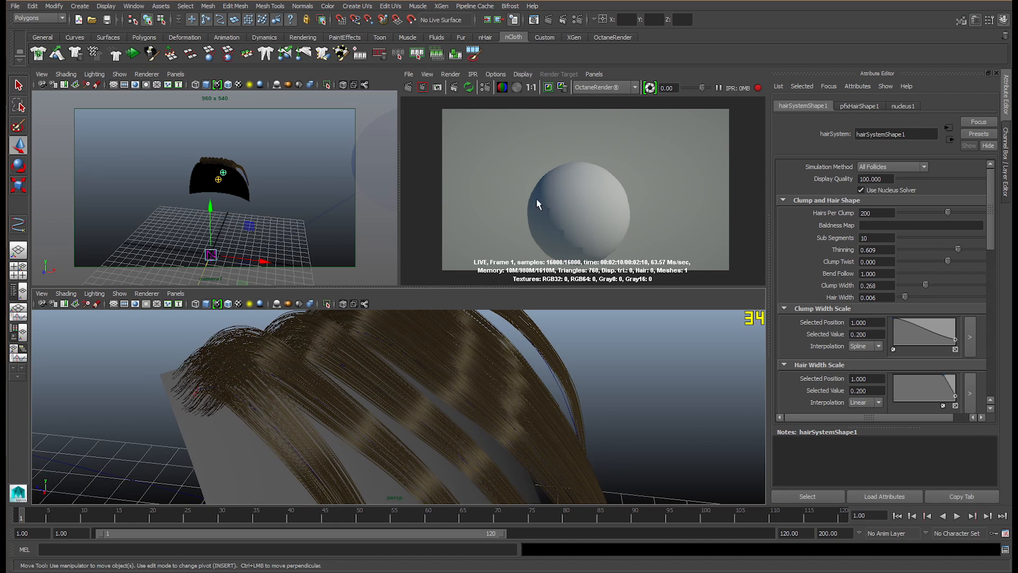
pyautogui.scroll(-2, 620, 342)
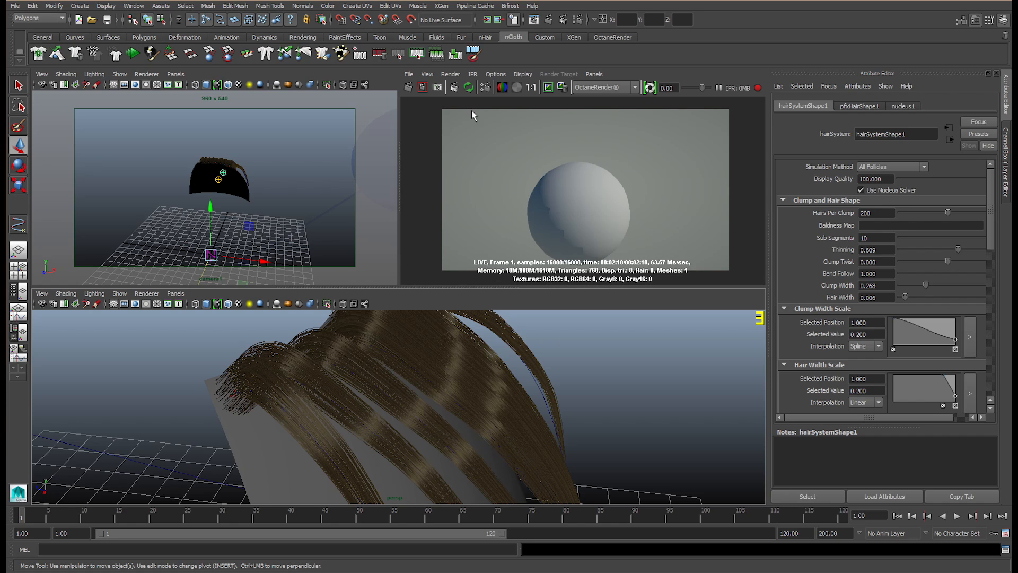
# - Restart the live render with the new hair and frame the render camera closely on the strands
pyautogui.click(471, 88)
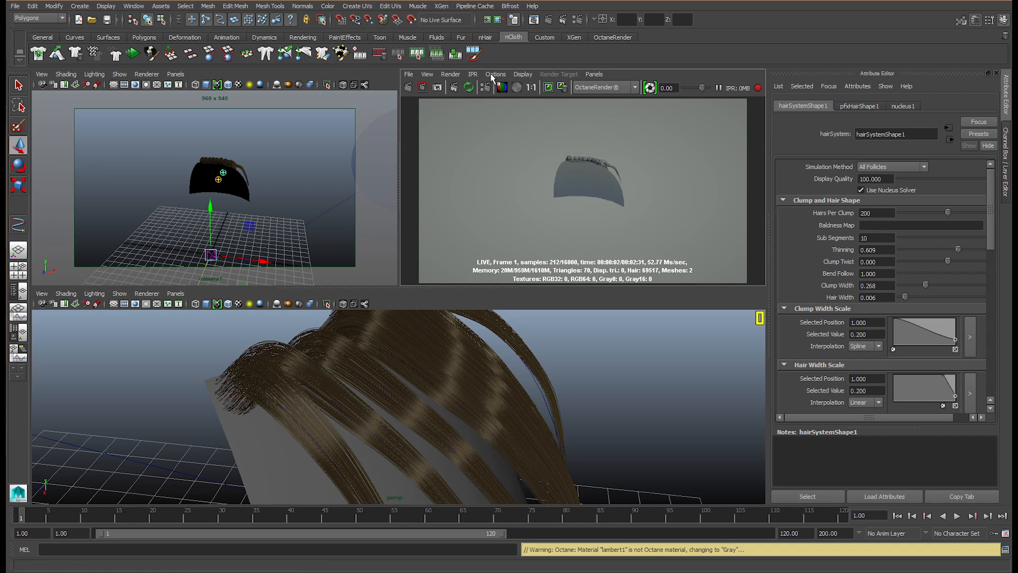
pyautogui.rightClick(488, 100)
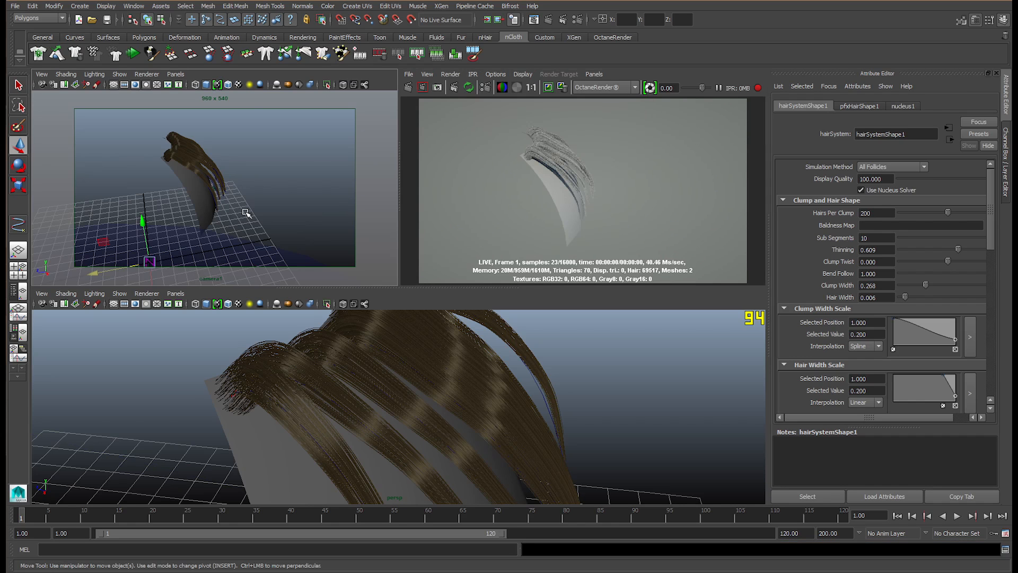
pyautogui.scroll(5, 241, 213)
pyautogui.keyDown('alt'); pyautogui.moveTo(238, 215); pyautogui.dragTo(243, 191); pyautogui.keyUp('alt')
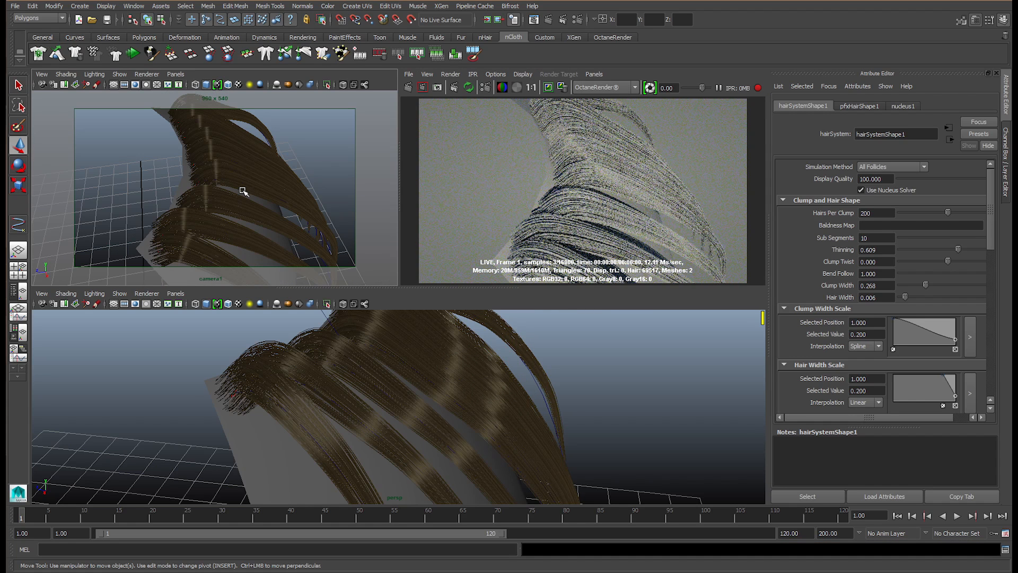
# - Set the hair width to 0.002 and refresh the live render from a new camera angle
pyautogui.click(881, 295)
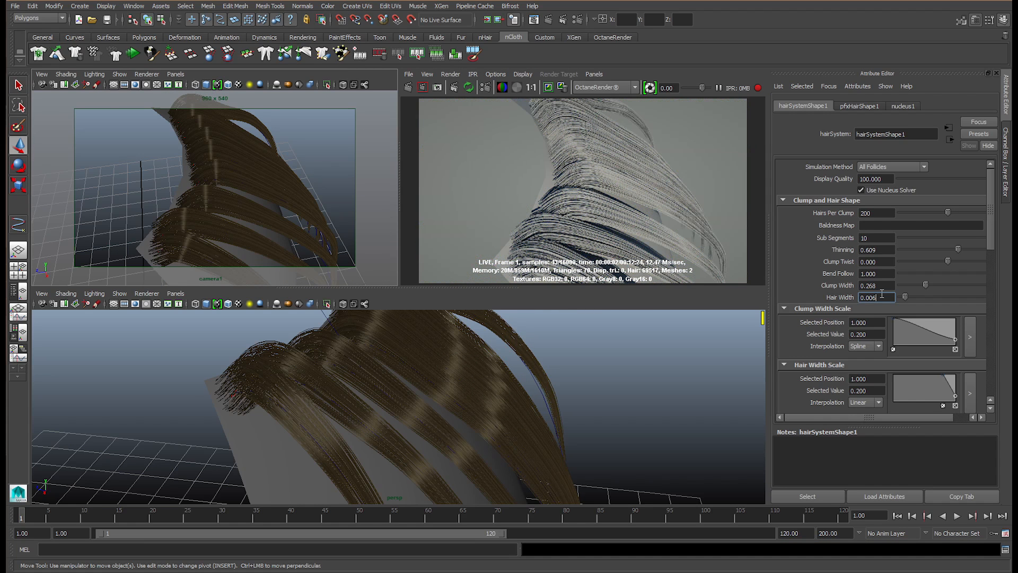
pyautogui.press('BackSpace')
pyautogui.write('2')
pyautogui.click(882, 285)
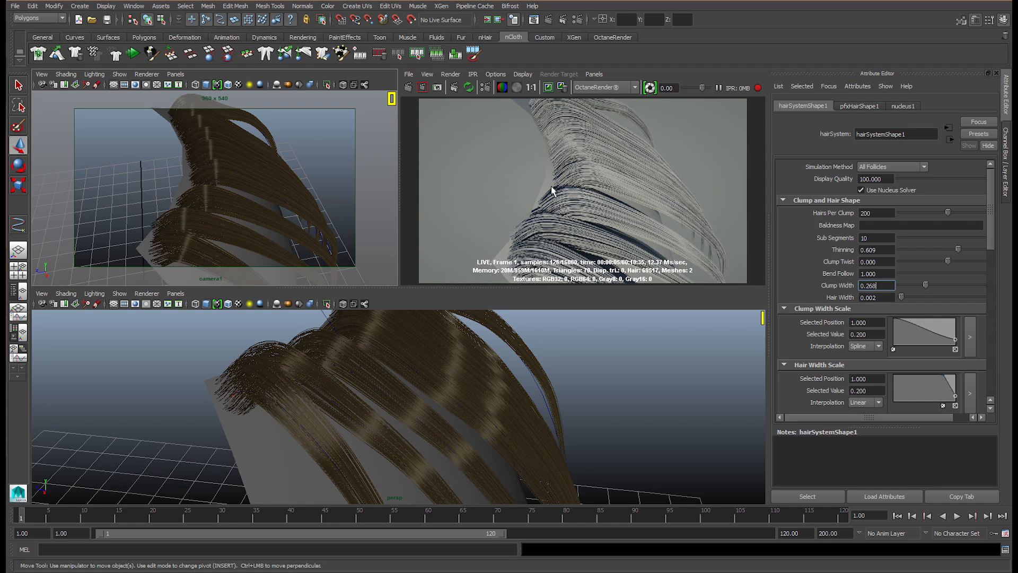
pyautogui.click(468, 89)
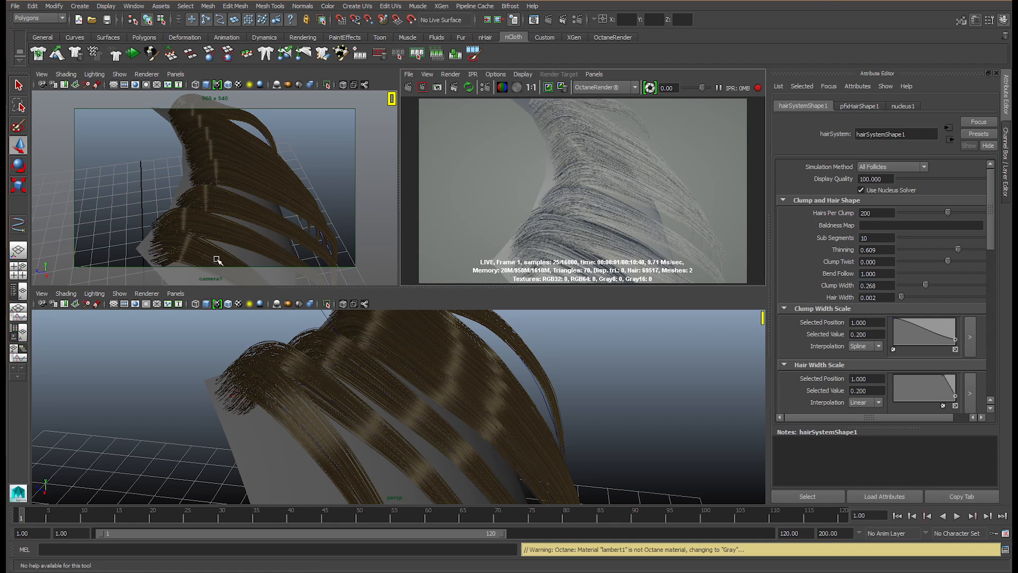
pyautogui.keyDown('alt'); pyautogui.moveTo(217, 260); pyautogui.dragTo(205, 196); pyautogui.keyUp('alt')
# - Widen the clumps with two added Clump Width Scale points, one toward the tip and one at position 0.278, value 0.920
pyautogui.scroll(-3, 813, 330)
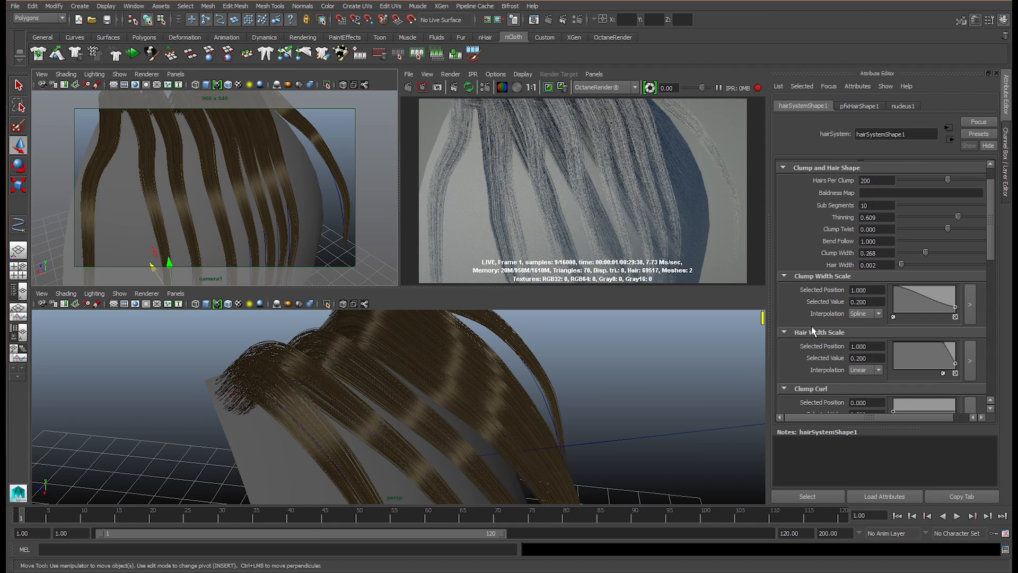
pyautogui.scroll(-3, 812, 330)
pyautogui.click(922, 271)
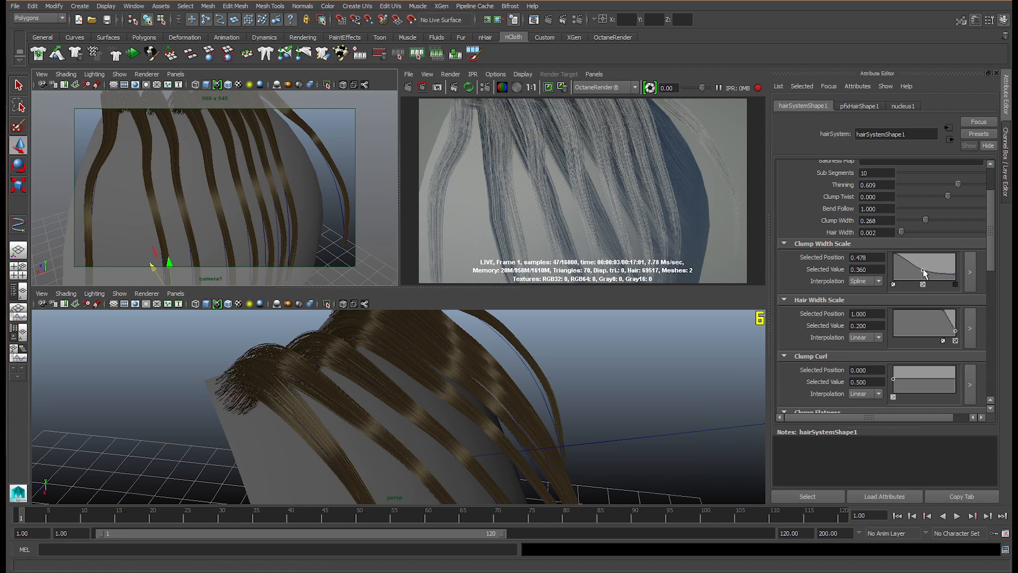
pyautogui.moveTo(923, 272); pyautogui.dragTo(947, 264)
pyautogui.moveTo(912, 255); pyautogui.dragTo(910, 255)
pyautogui.keyDown('alt'); pyautogui.moveTo(535, 369); pyautogui.dragTo(491, 416); pyautogui.keyUp('alt')
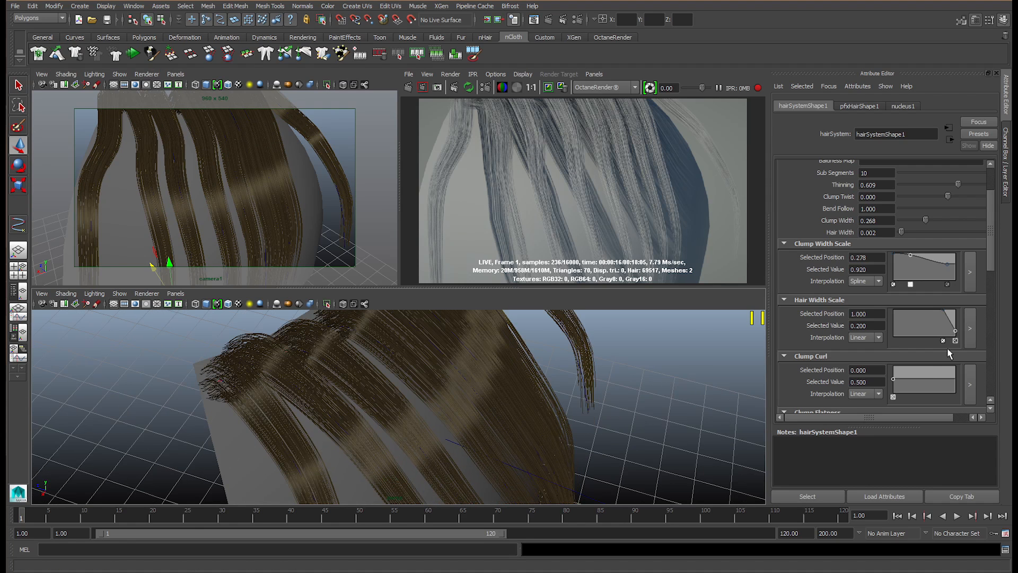
# - Add a Clump Curl point at position 0.417 with value 0.260 to curl the hair clumps
pyautogui.scroll(-5, 933, 374)
pyautogui.click(918, 250)
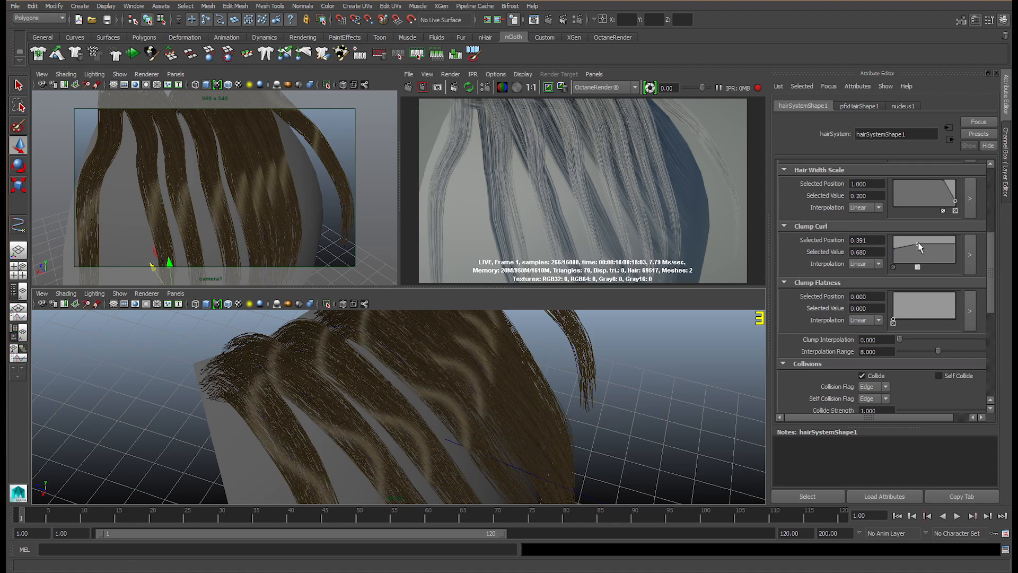
pyautogui.moveTo(918, 249); pyautogui.dragTo(919, 256)
pyautogui.keyDown('alt'); pyautogui.moveTo(440, 467); pyautogui.dragTo(462, 403); pyautogui.keyUp('alt')
pyautogui.scroll(-4, 358, 436)
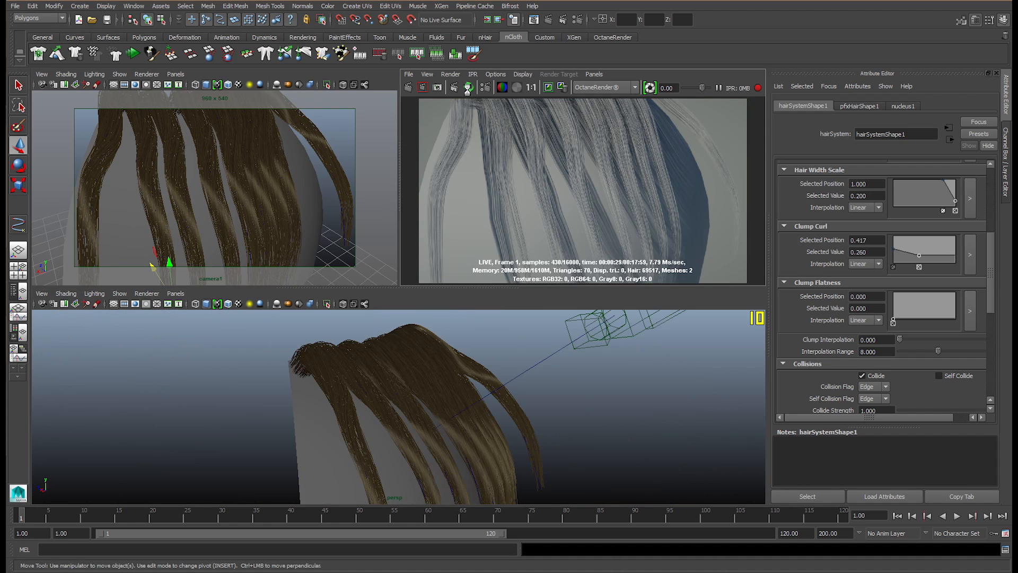
# - Refresh the live render and reframe the render camera to show the whole hair patch
pyautogui.click(468, 88)
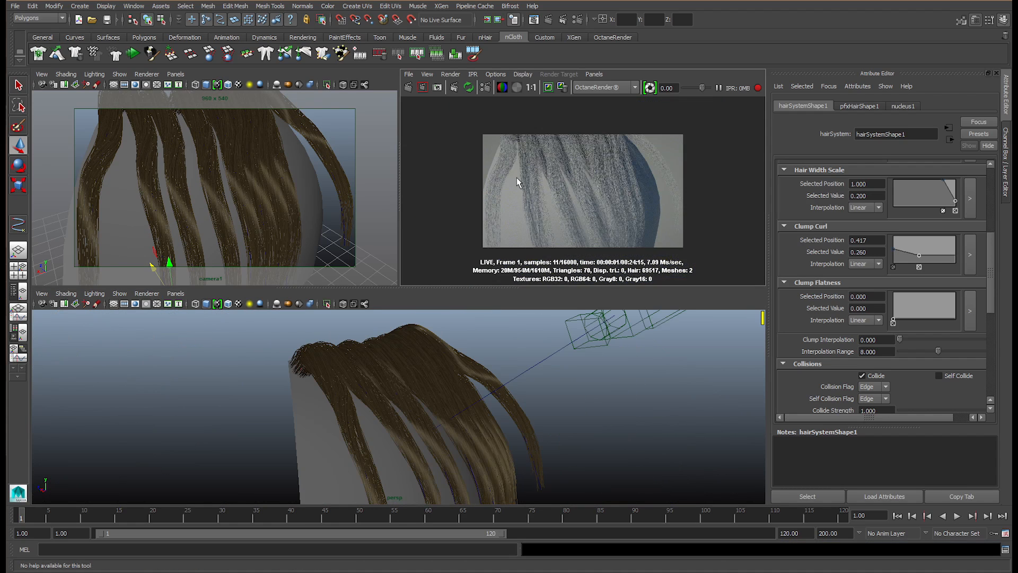
pyautogui.keyDown('alt'); pyautogui.moveTo(250, 200); pyautogui.dragTo(269, 191); pyautogui.keyUp('alt')
pyautogui.keyDown('alt'); pyautogui.moveTo(267, 191); pyautogui.dragTo(229, 203, button='middle'); pyautogui.keyUp('alt')
pyautogui.scroll(3, 230, 203)
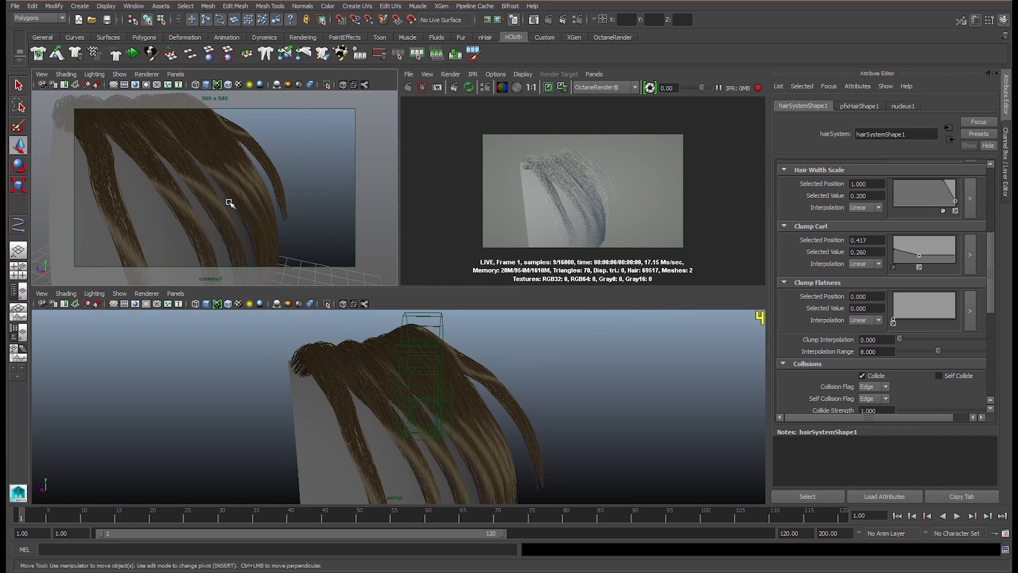
pyautogui.scroll(-4, 246, 222)
pyautogui.keyDown('alt'); pyautogui.moveTo(248, 228); pyautogui.dragTo(257, 215); pyautogui.keyUp('alt')
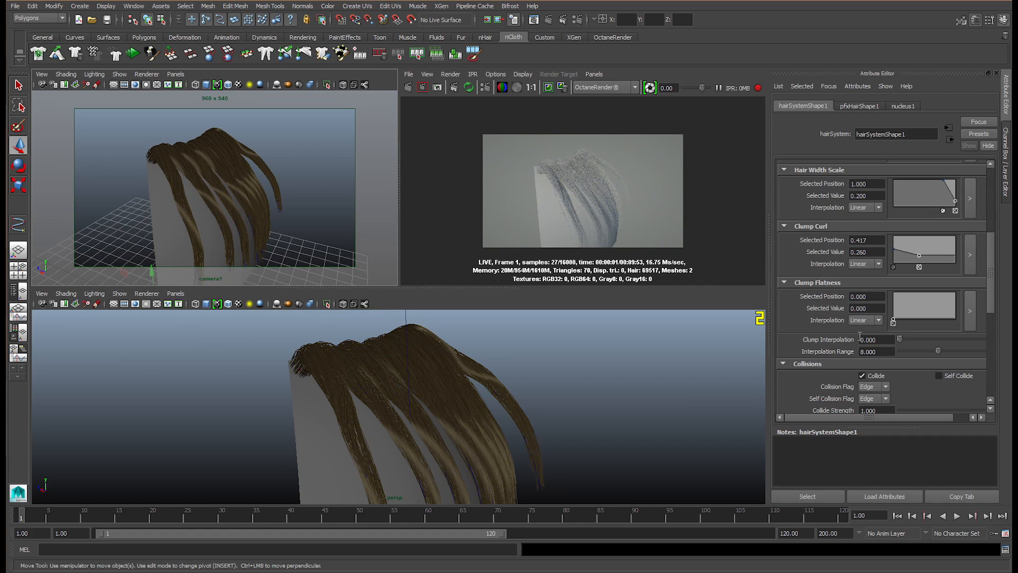
# - Enable self collision for the hair system
pyautogui.scroll(-5, 827, 342)
pyautogui.scroll(-1, 822, 339)
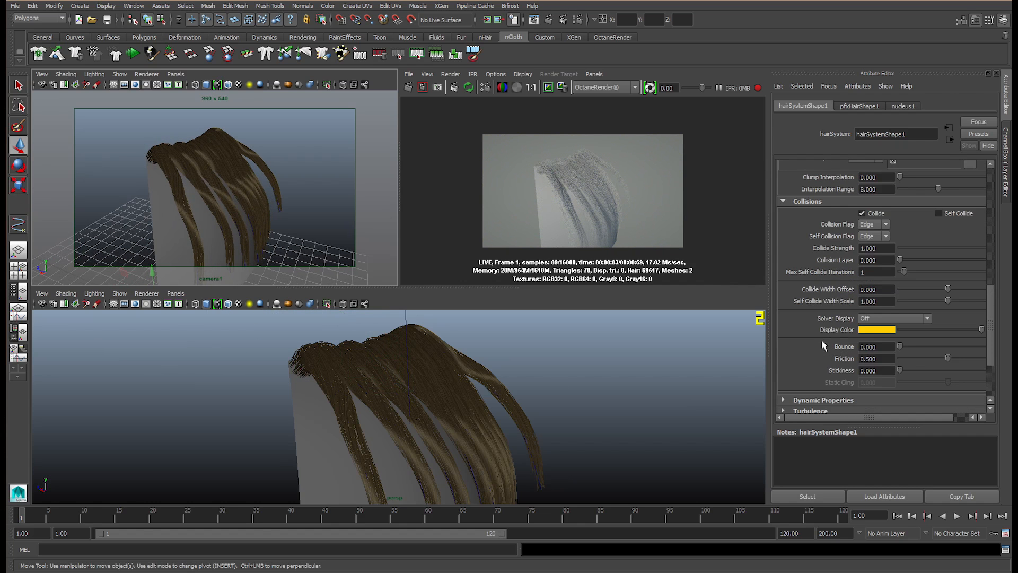
pyautogui.click(940, 212)
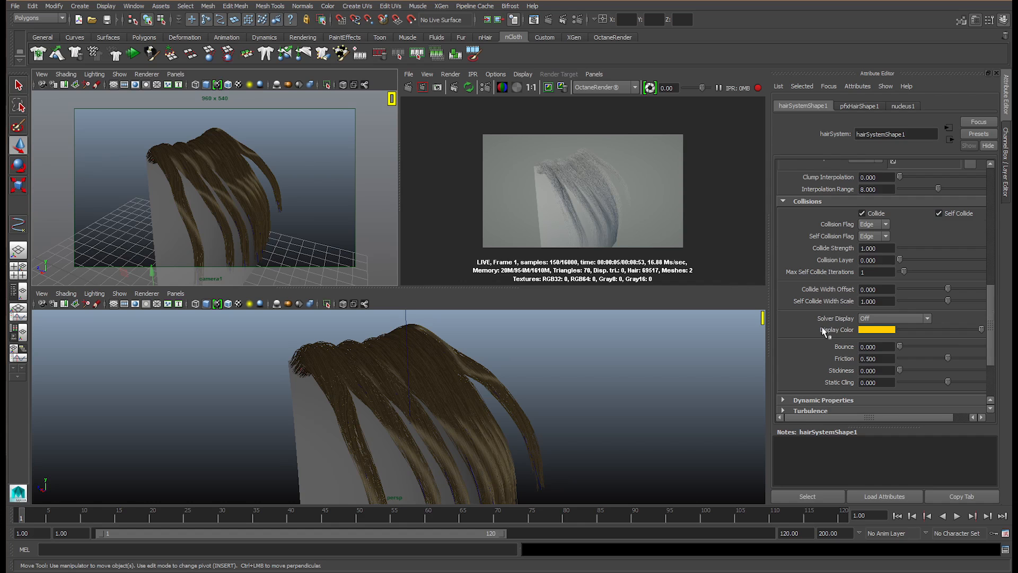
pyautogui.scroll(8, 825, 332)
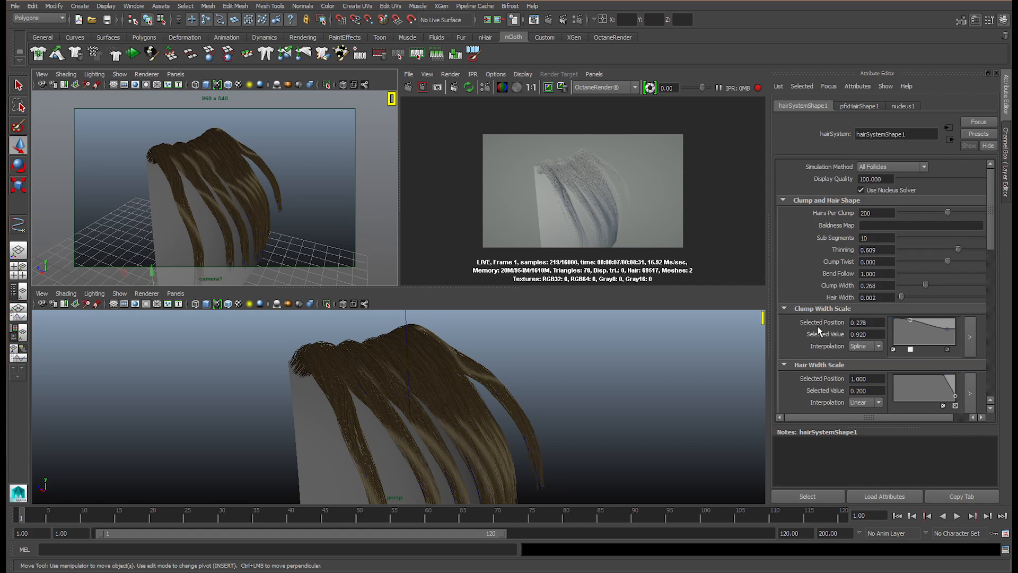
# - Examine the hair up close and from another angle, and review the attributes of the pfxHairShape1 node
pyautogui.scroll(5, 226, 181)
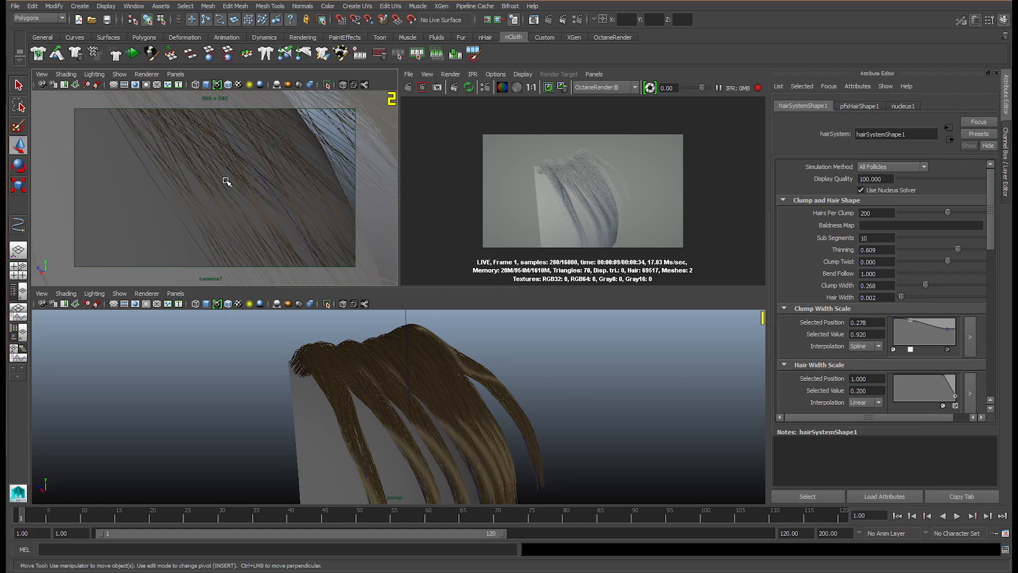
pyautogui.scroll(-5, 226, 181)
pyautogui.keyDown('alt'); pyautogui.moveTo(370, 409); pyautogui.dragTo(411, 423); pyautogui.keyUp('alt')
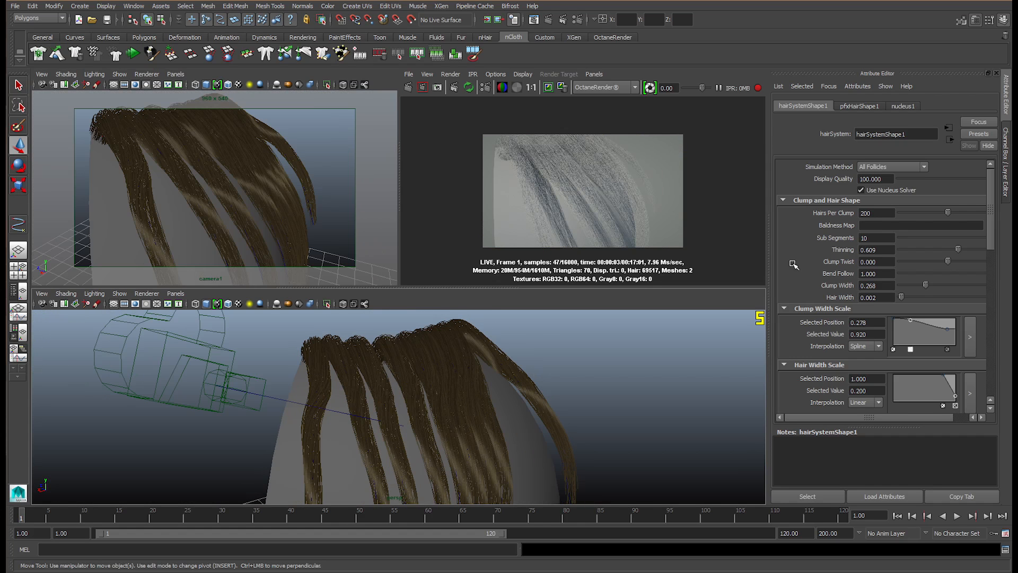
pyautogui.click(858, 107)
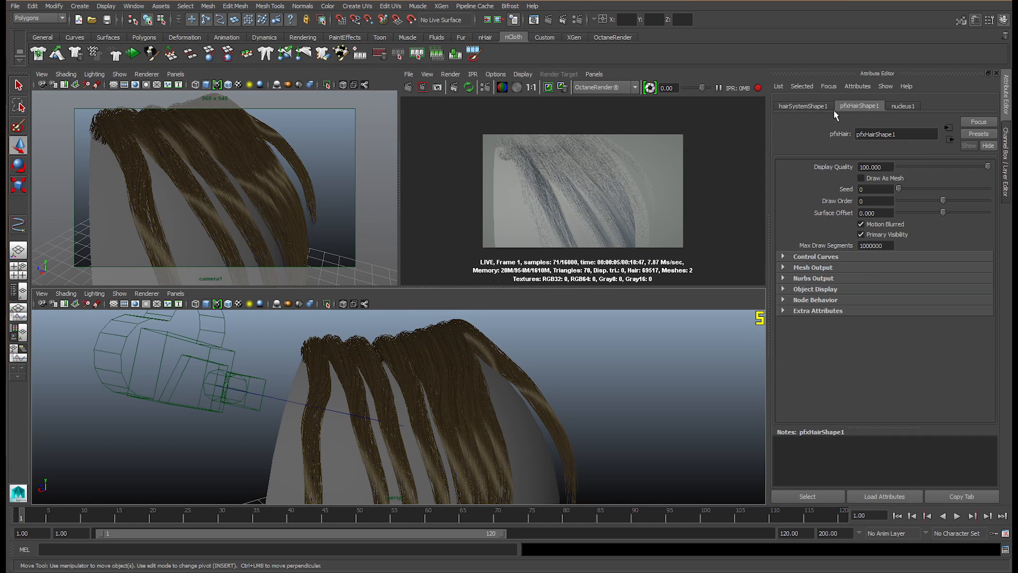
pyautogui.click(887, 106)
pyautogui.click(803, 106)
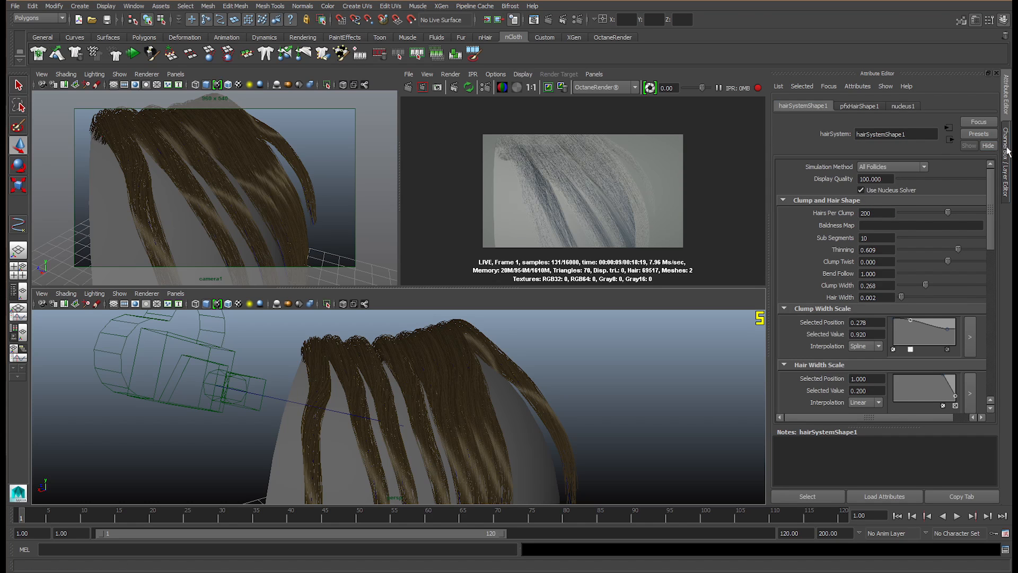
# - Select pfxHair1 in the Outliner, assign it an Octane glossy material, and open that material's attributes
pyautogui.click(987, 146)
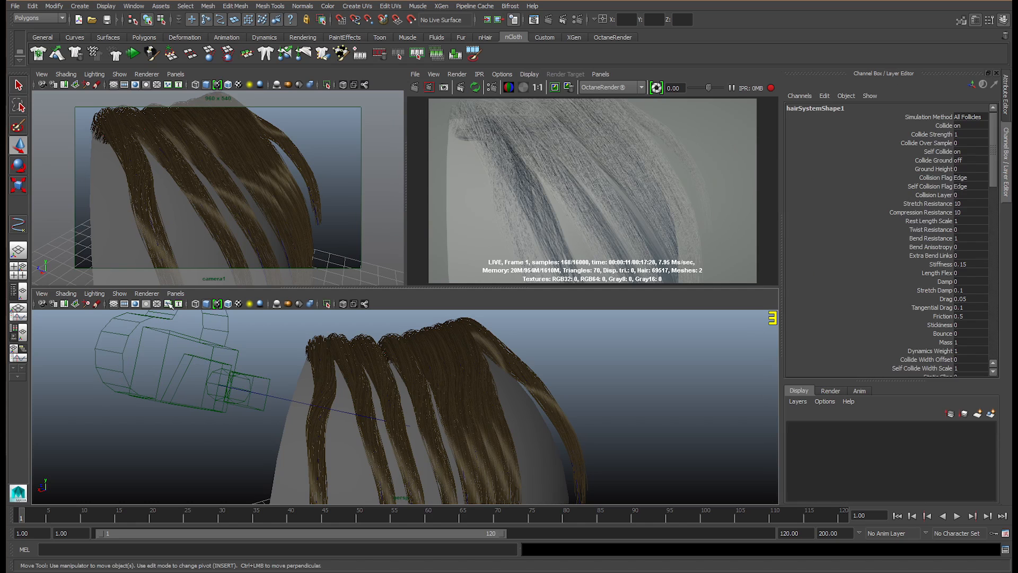
pyautogui.click(172, 74)
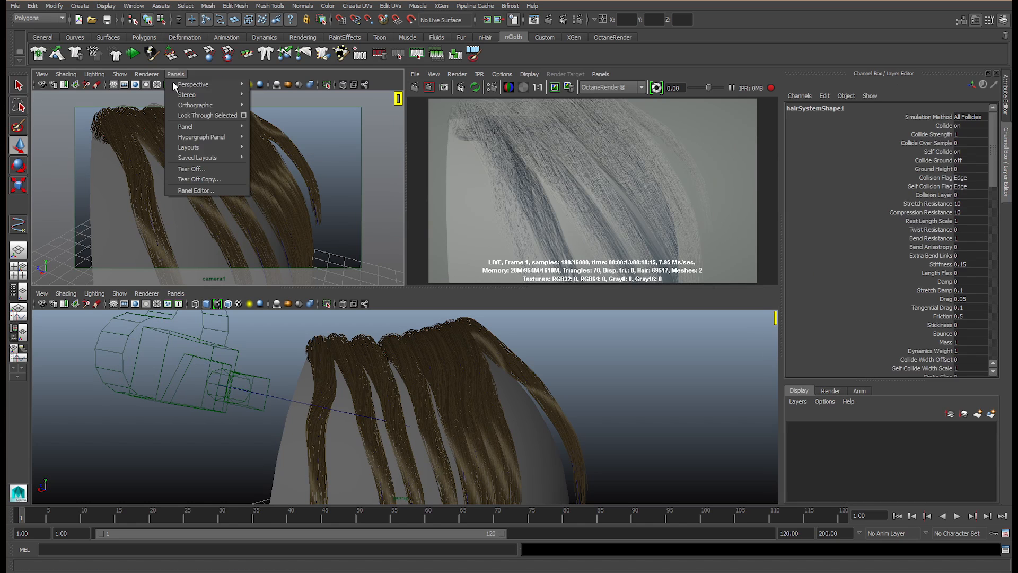
pyautogui.moveTo(239, 85)
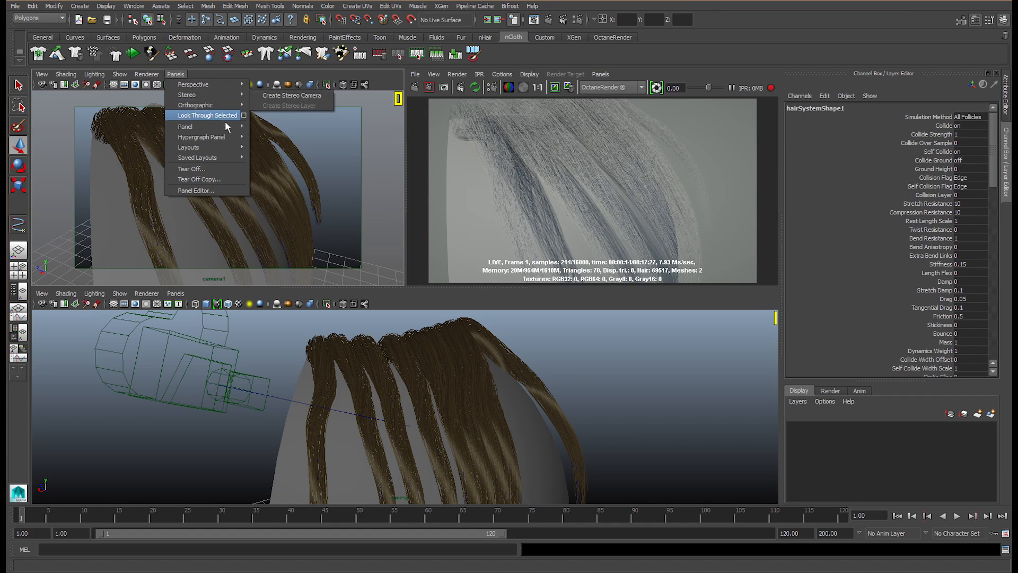
pyautogui.moveTo(226, 126)
pyautogui.click(287, 129)
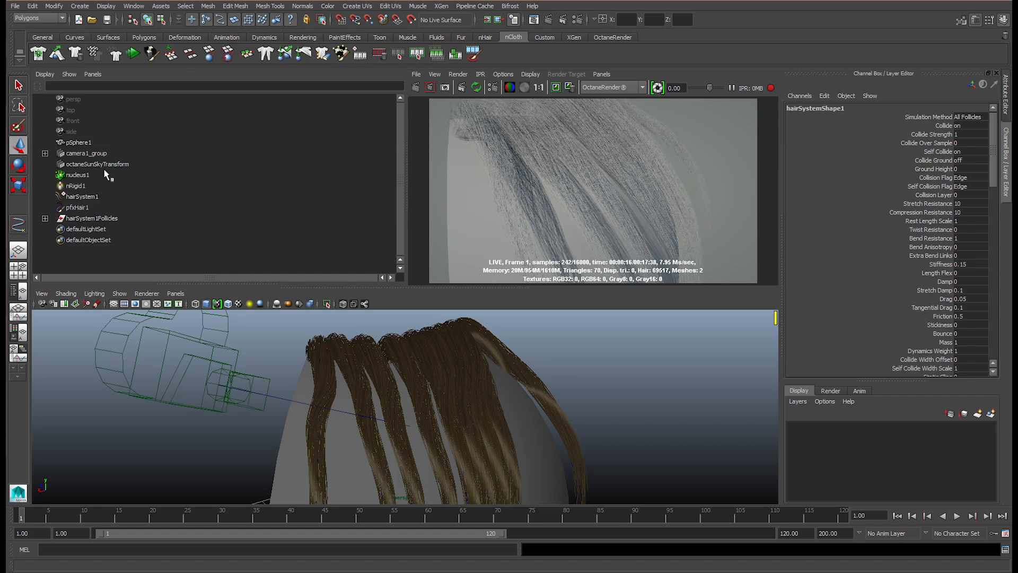
pyautogui.click(75, 207)
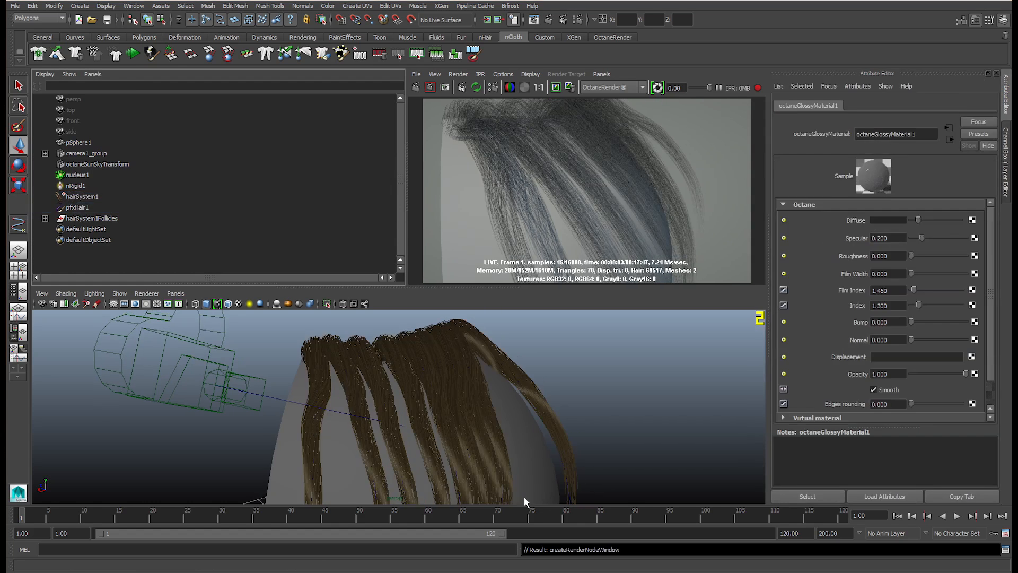
pyautogui.click(79, 208)
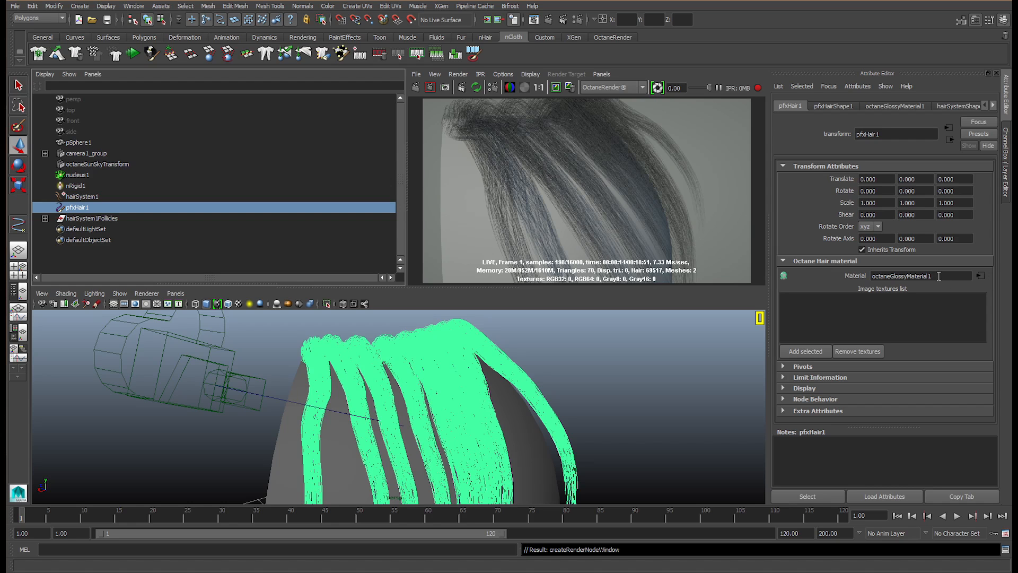
pyautogui.click(980, 275)
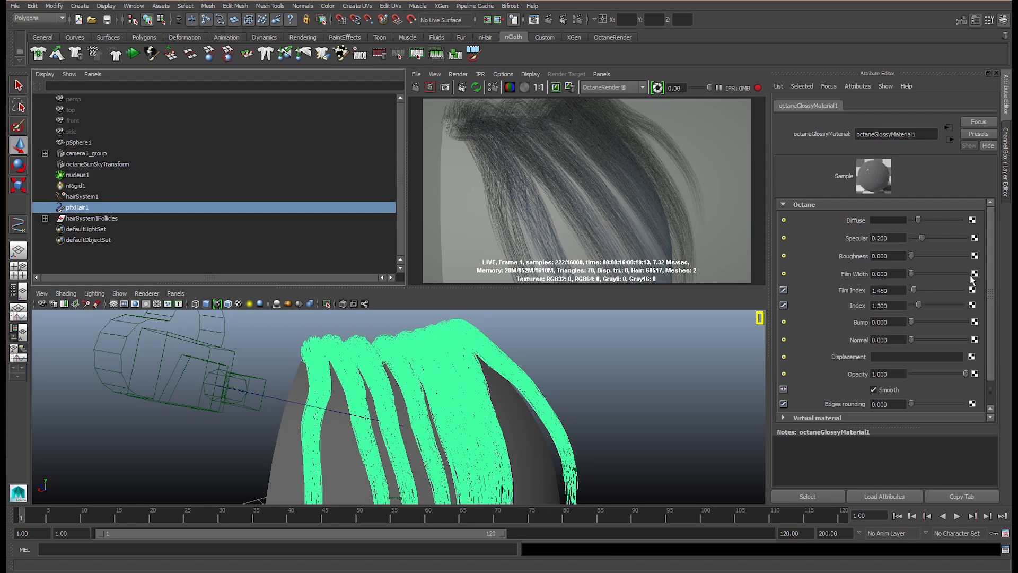
# - Switch the Outliner panel back to the camera1 view and reframe the render camera on the hair
pyautogui.keyDown('alt'); pyautogui.moveTo(613, 382); pyautogui.dragTo(526, 401); pyautogui.keyUp('alt')
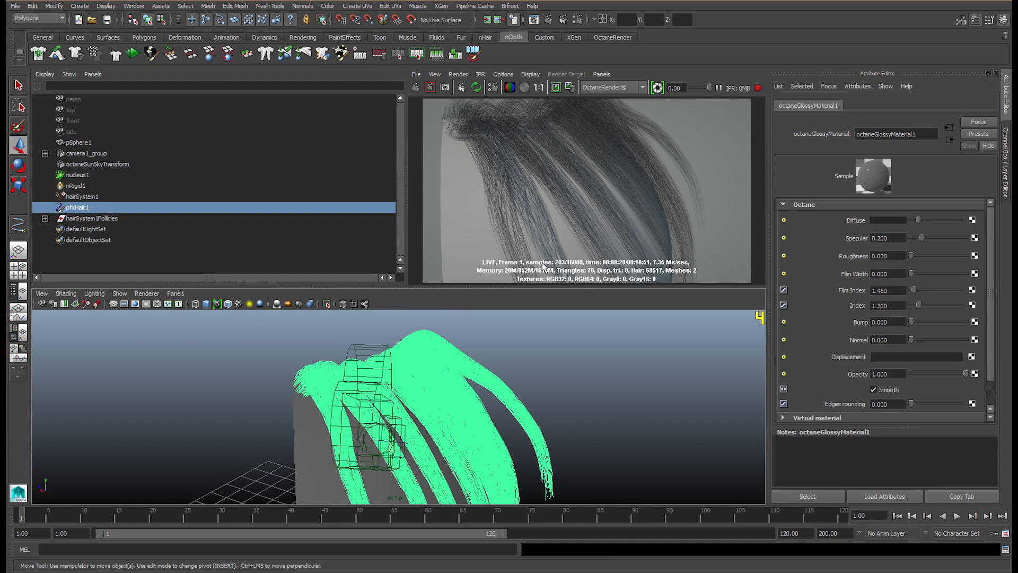
pyautogui.keyDown('alt'); pyautogui.moveTo(542, 267); pyautogui.dragTo(561, 324, button='middle'); pyautogui.keyUp('alt')
pyautogui.keyDown('alt'); pyautogui.moveTo(550, 389); pyautogui.dragTo(550, 394, button='right'); pyautogui.keyUp('alt')
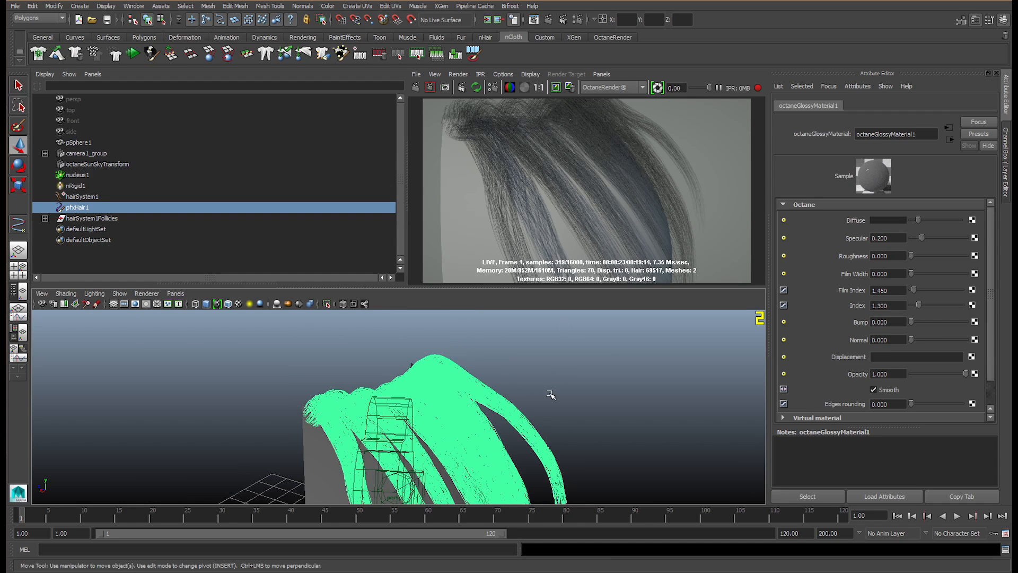
pyautogui.keyDown('alt'); pyautogui.moveTo(537, 403); pyautogui.dragTo(514, 409); pyautogui.keyUp('alt')
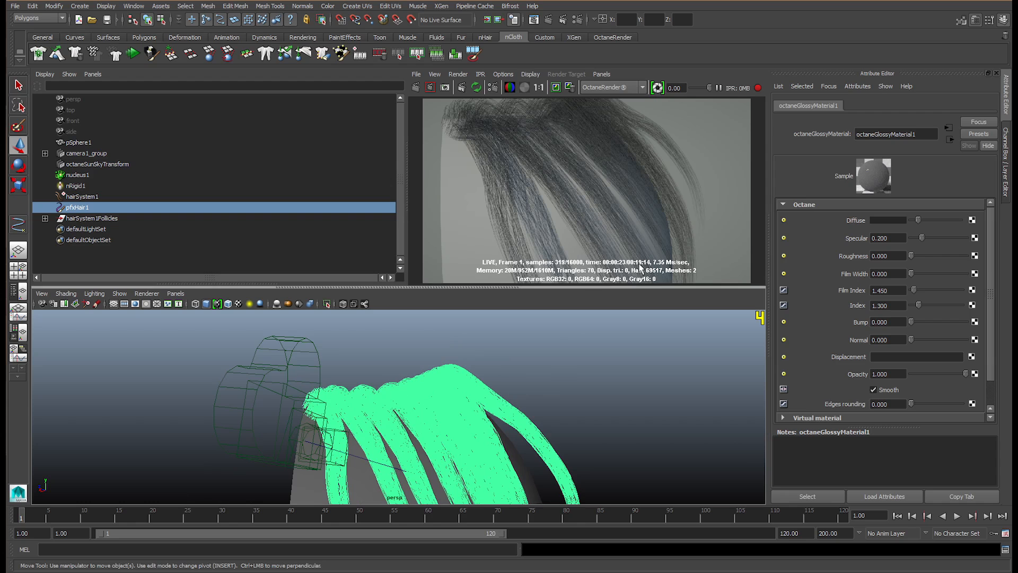
pyautogui.click(96, 74)
pyautogui.moveTo(106, 85)
pyautogui.click(190, 85)
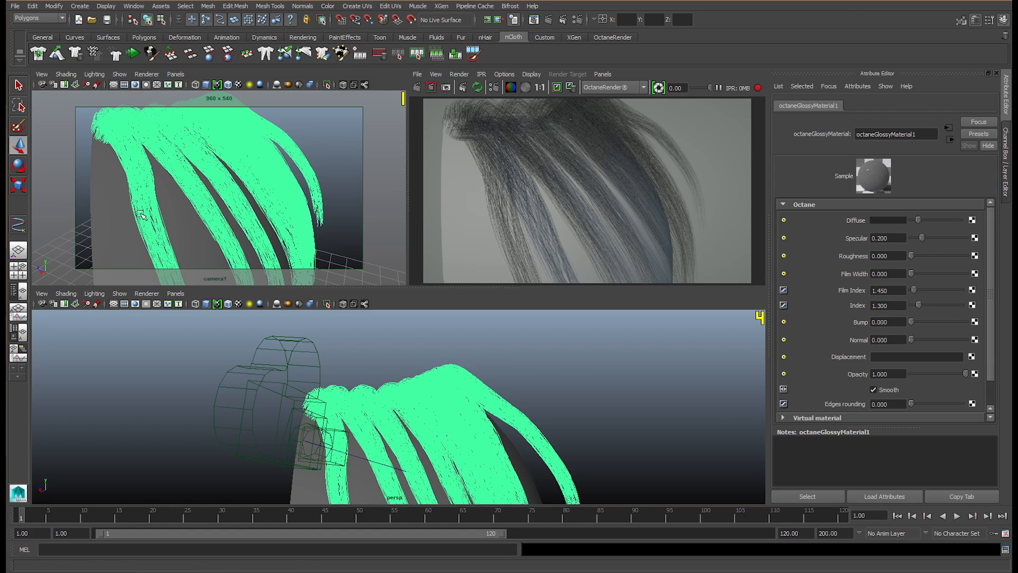
pyautogui.keyDown('alt'); pyautogui.moveTo(247, 179); pyautogui.dragTo(237, 177); pyautogui.keyUp('alt')
pyautogui.keyDown('alt'); pyautogui.moveTo(237, 177); pyautogui.dragTo(245, 212, button='middle'); pyautogui.keyUp('alt')
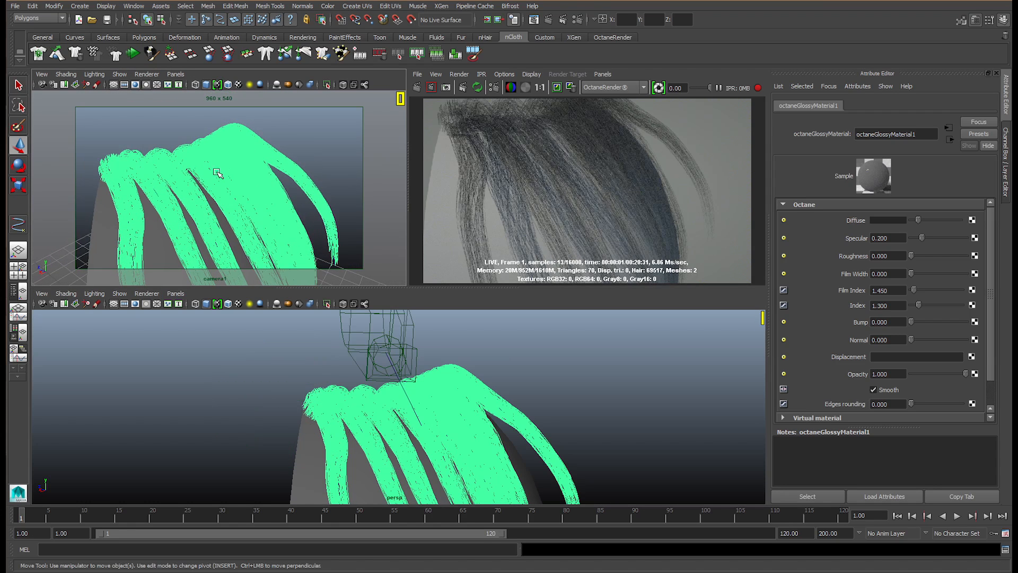
pyautogui.scroll(1, 216, 175)
# - Lighten the glossy material's diffuse colour and set specular to 0.673, roughness to 0.149 and edges rounding to 25.806
pyautogui.moveTo(921, 218); pyautogui.dragTo(949, 244)
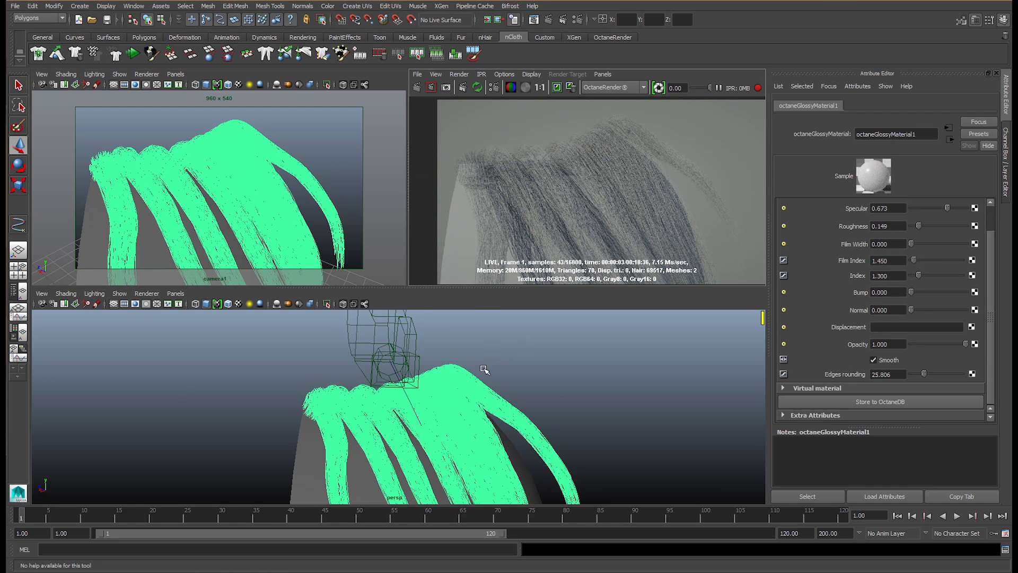
pyautogui.keyDown('alt'); pyautogui.moveTo(441, 401); pyautogui.dragTo(464, 411); pyautogui.keyUp('alt')
pyautogui.keyDown('alt'); pyautogui.moveTo(204, 172); pyautogui.dragTo(243, 198); pyautogui.keyUp('alt')
pyautogui.scroll(5, 217, 175)
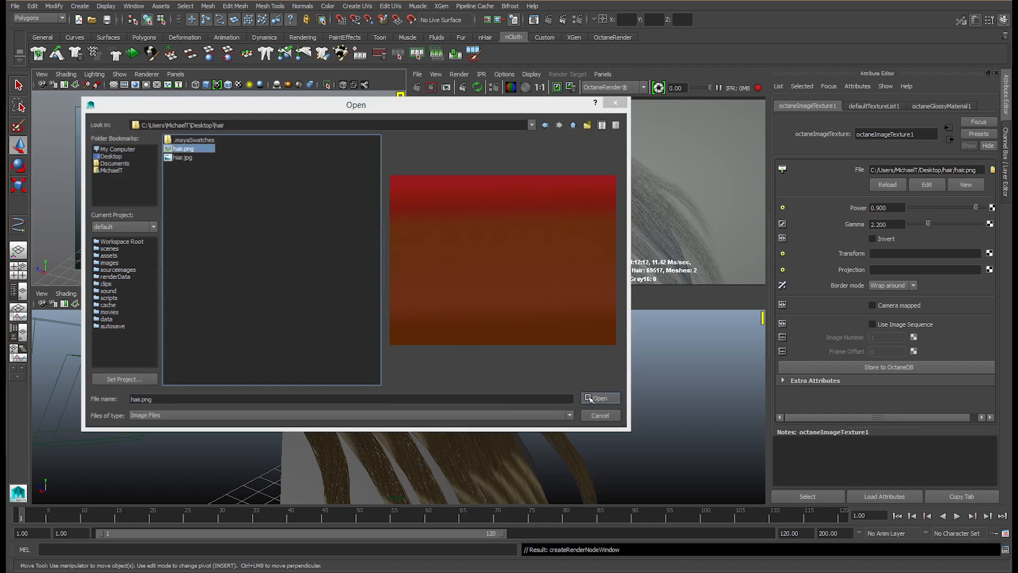
# - Map hair.png to the glossy material's diffuse channel as an Octane Image Texture and check the rendered hair from several angles
pyautogui.click(593, 393)
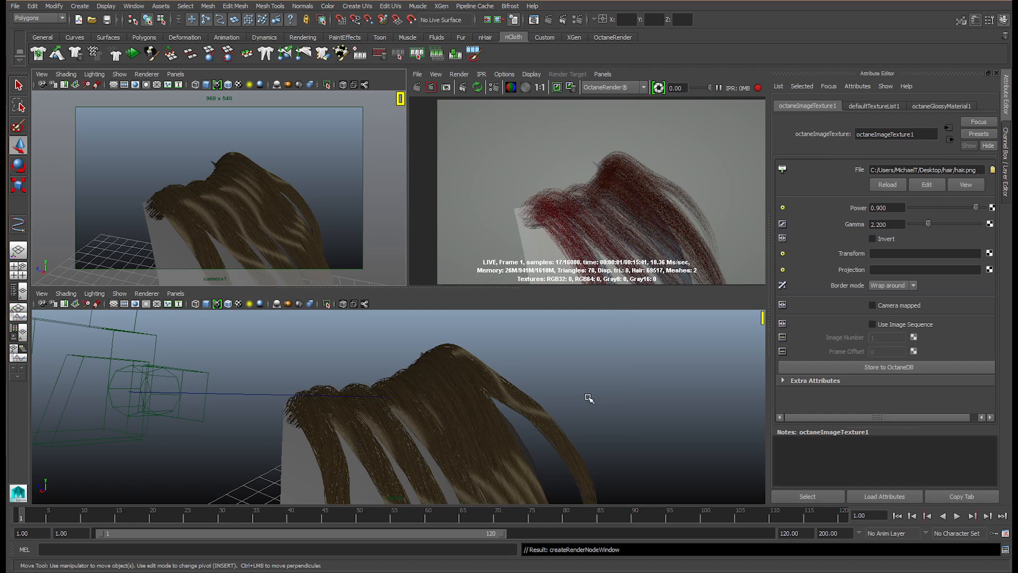
pyautogui.keyDown('alt'); pyautogui.moveTo(222, 205); pyautogui.dragTo(202, 197); pyautogui.keyUp('alt')
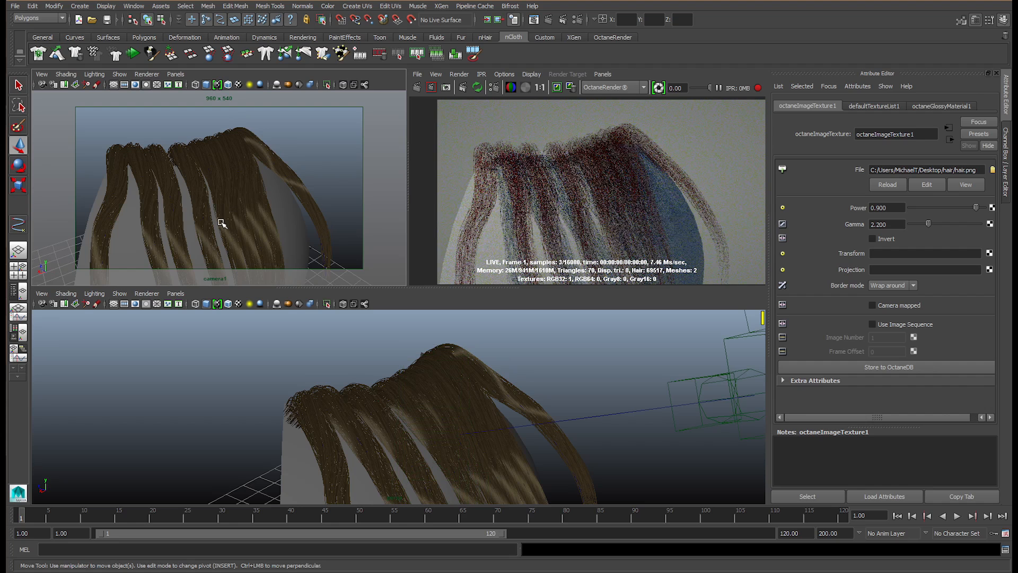
pyautogui.keyDown('alt'); pyautogui.moveTo(215, 212); pyautogui.dragTo(247, 176); pyautogui.keyUp('alt')
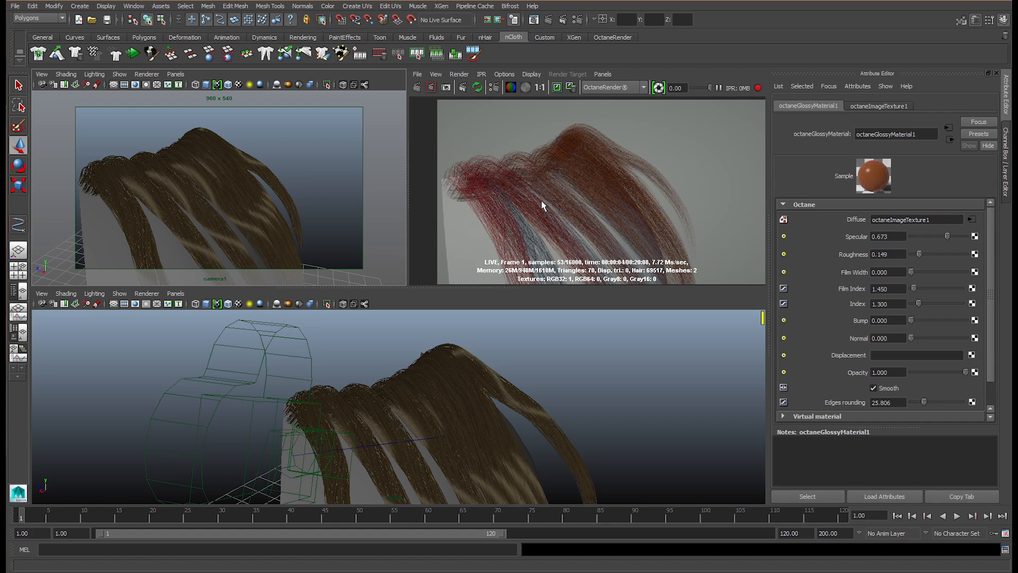
pyautogui.keyDown('alt'); pyautogui.moveTo(583, 228); pyautogui.dragTo(633, 213, button='middle'); pyautogui.keyUp('alt')
pyautogui.keyDown('alt'); pyautogui.moveTo(541, 357); pyautogui.dragTo(456, 404); pyautogui.keyUp('alt')
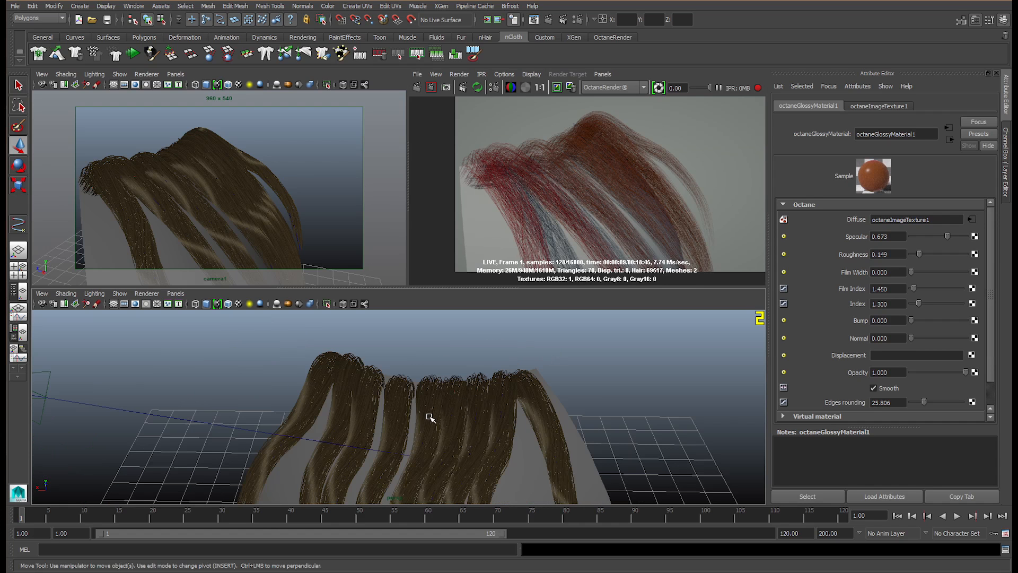
pyautogui.moveTo(241, 193)
pyautogui.keyDown('alt'); pyautogui.mouseDown()
pyautogui.moveTo(196, 198)
pyautogui.moveTo(236, 196)
pyautogui.moveTo(196, 217)
pyautogui.moveTo(236, 209)
pyautogui.moveTo(245, 229)
pyautogui.moveTo(221, 241)
pyautogui.moveTo(219, 214)
pyautogui.moveTo(233, 210)
pyautogui.mouseUp(); pyautogui.keyUp('alt')
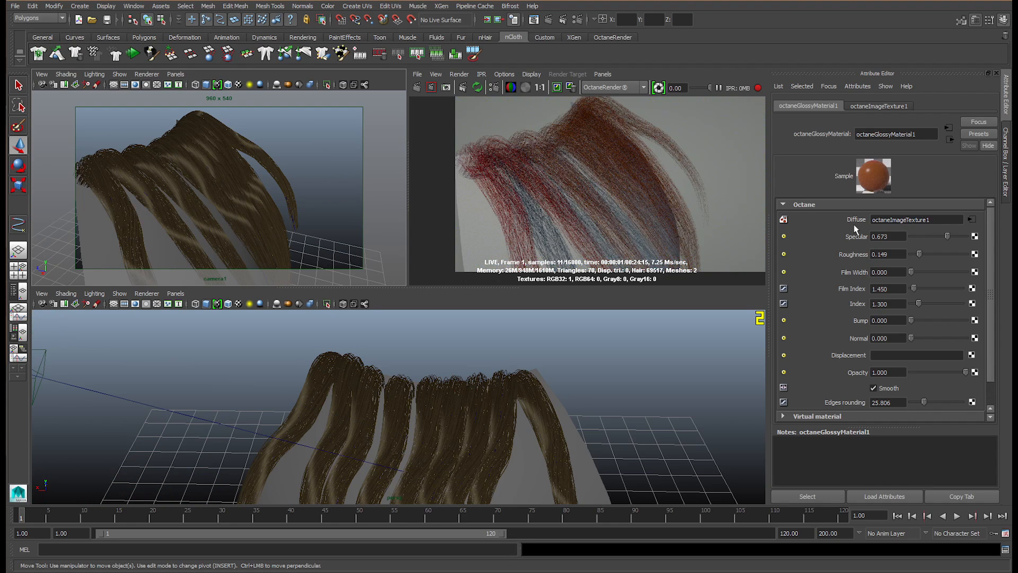
# - Break the diffuse texture connection and map a new Octane Image Texture that loads the multicoloured JPG test image
pyautogui.rightClick(856, 225)
pyautogui.click(882, 250)
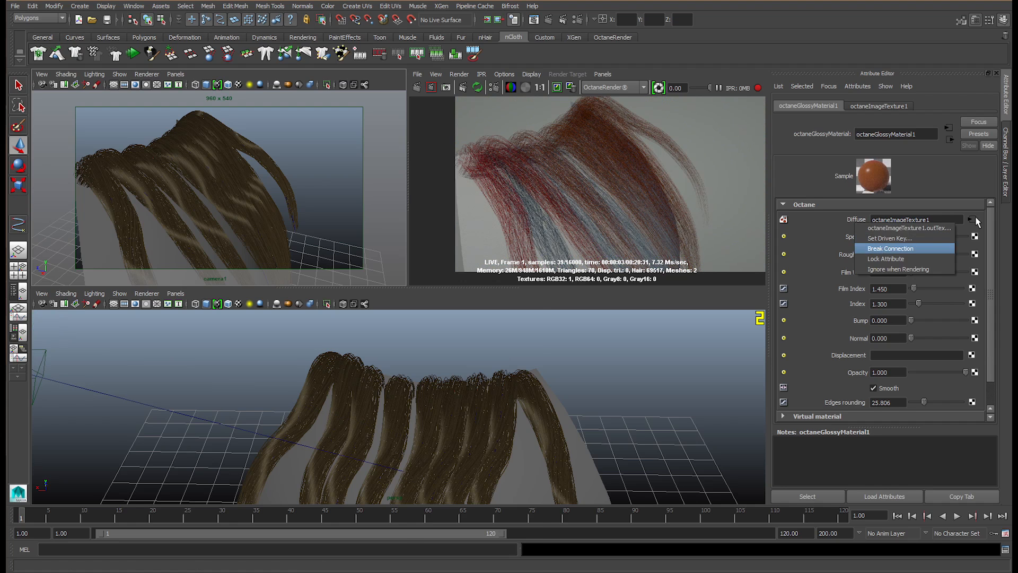
pyautogui.click(974, 221)
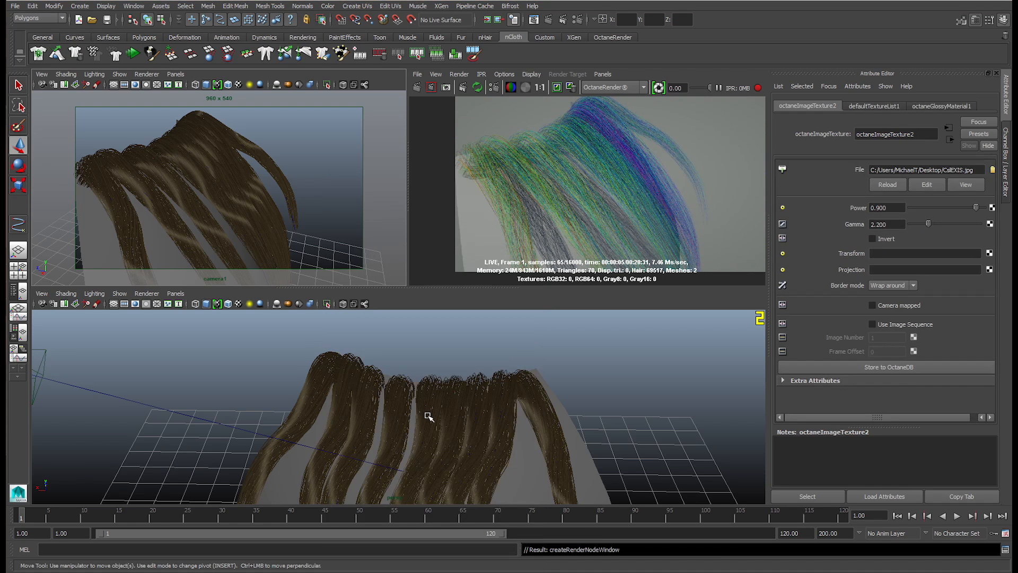
pyautogui.moveTo(428, 415)
pyautogui.keyDown('alt'); pyautogui.mouseDown()
pyautogui.moveTo(463, 423)
pyautogui.moveTo(431, 417)
pyautogui.mouseUp(); pyautogui.keyUp('alt')
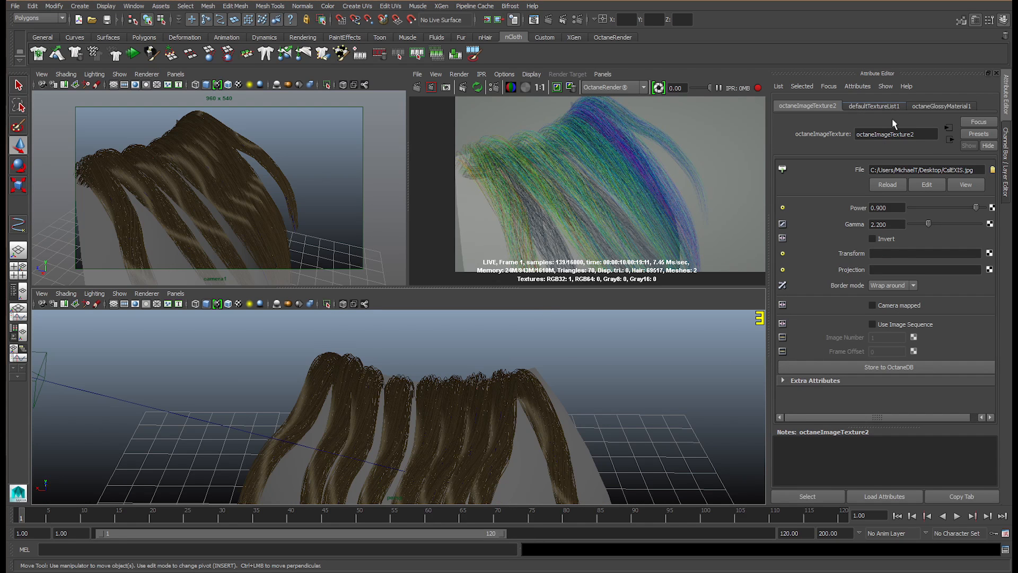
# - Try an Octane Box Projection on the diffuse image texture and check how it maps onto the hair
pyautogui.click(949, 139)
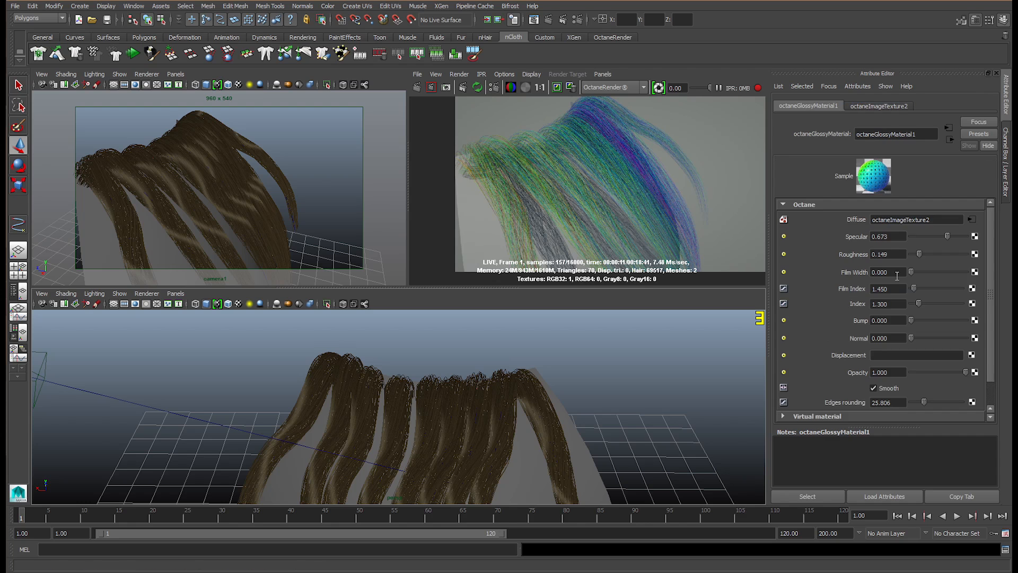
pyautogui.click(972, 220)
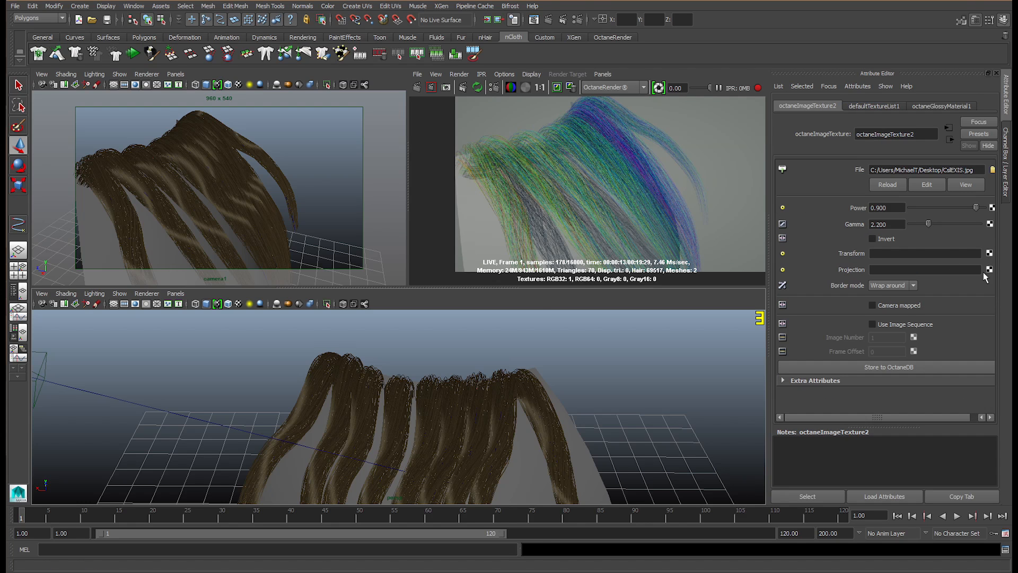
pyautogui.click(989, 270)
pyautogui.click(469, 232)
pyautogui.keyDown('alt'); pyautogui.moveTo(567, 375); pyautogui.dragTo(521, 401); pyautogui.keyUp('alt')
pyautogui.keyDown('alt'); pyautogui.moveTo(275, 195); pyautogui.dragTo(205, 193); pyautogui.keyUp('alt')
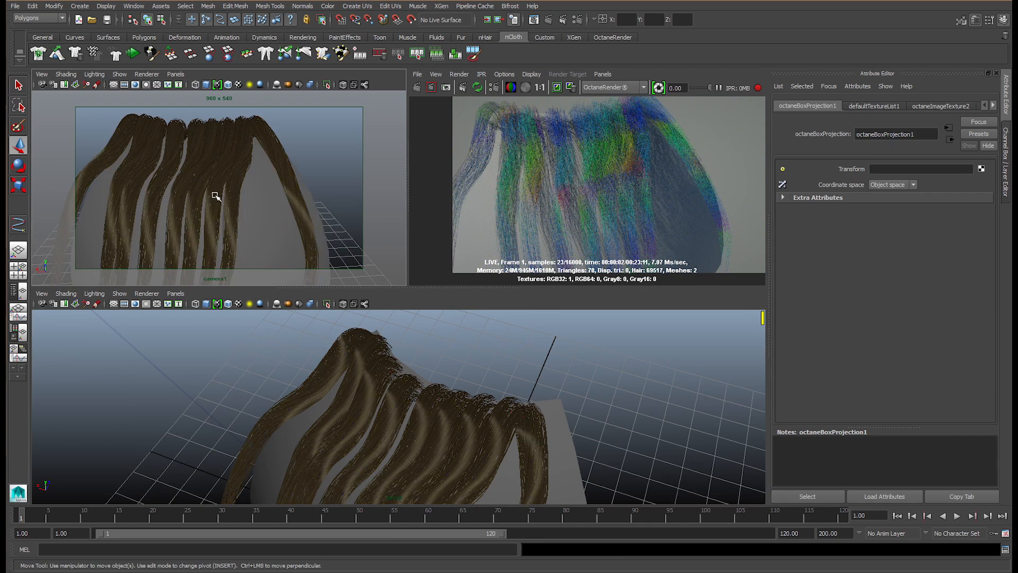
pyautogui.keyDown('alt'); pyautogui.moveTo(279, 192); pyautogui.dragTo(297, 211); pyautogui.keyUp('alt')
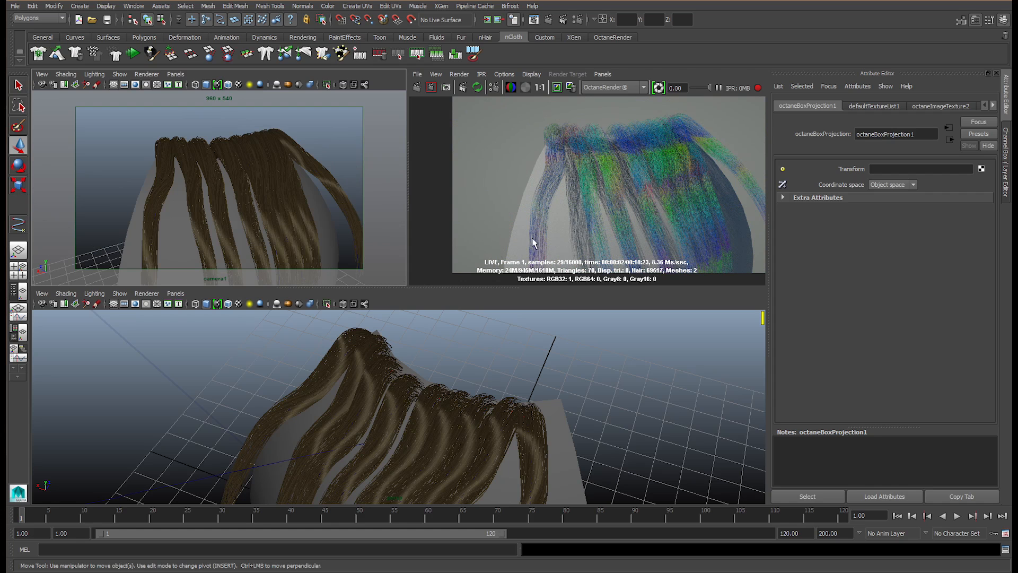
# - Replace the image texture's box projection with an Octane Cylindrical Projection
pyautogui.click(949, 140)
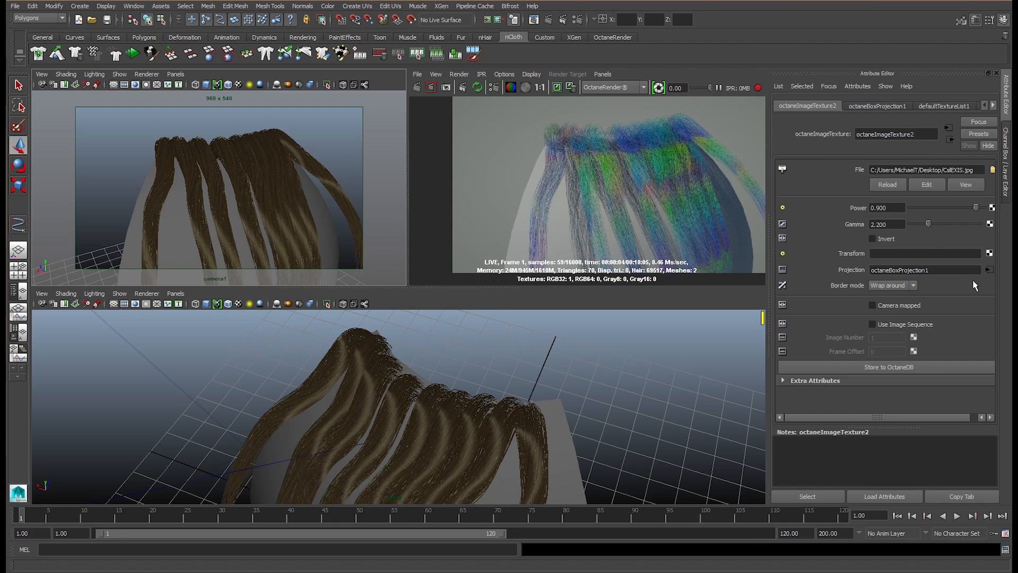
pyautogui.rightClick(855, 273)
pyautogui.click(890, 289)
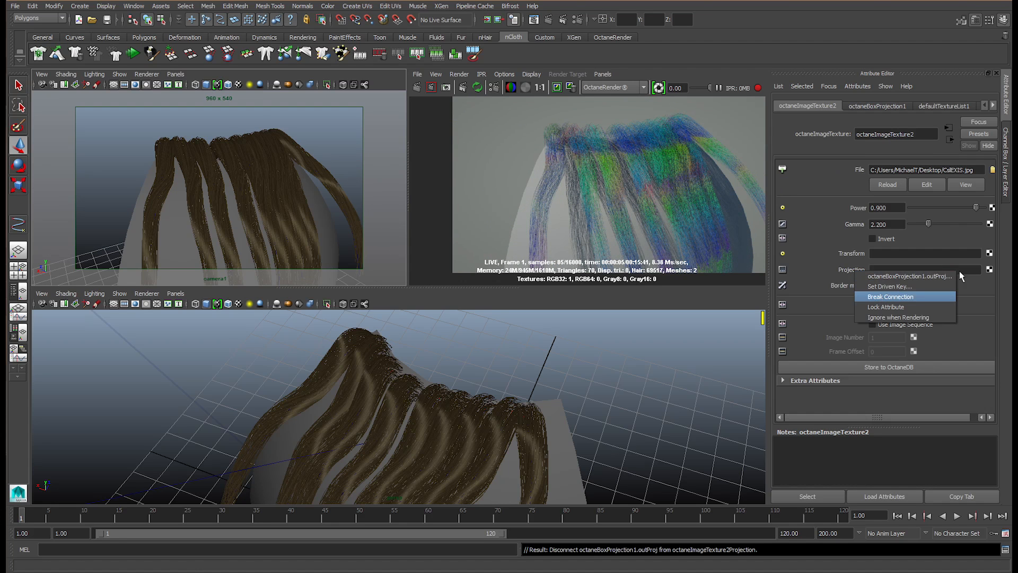
pyautogui.click(989, 269)
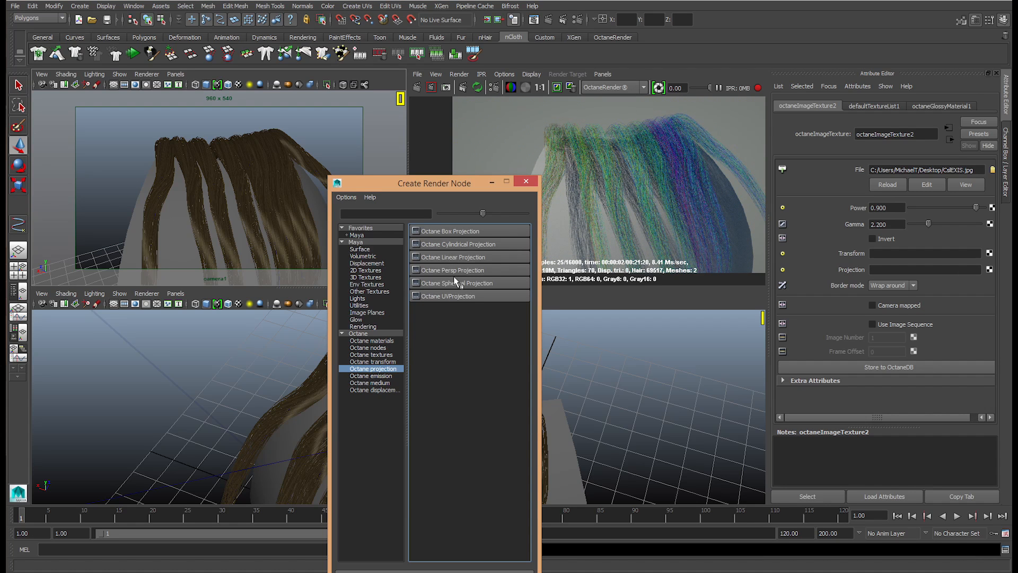
pyautogui.click(459, 243)
pyautogui.keyDown('alt'); pyautogui.moveTo(299, 193); pyautogui.dragTo(271, 195); pyautogui.keyUp('alt')
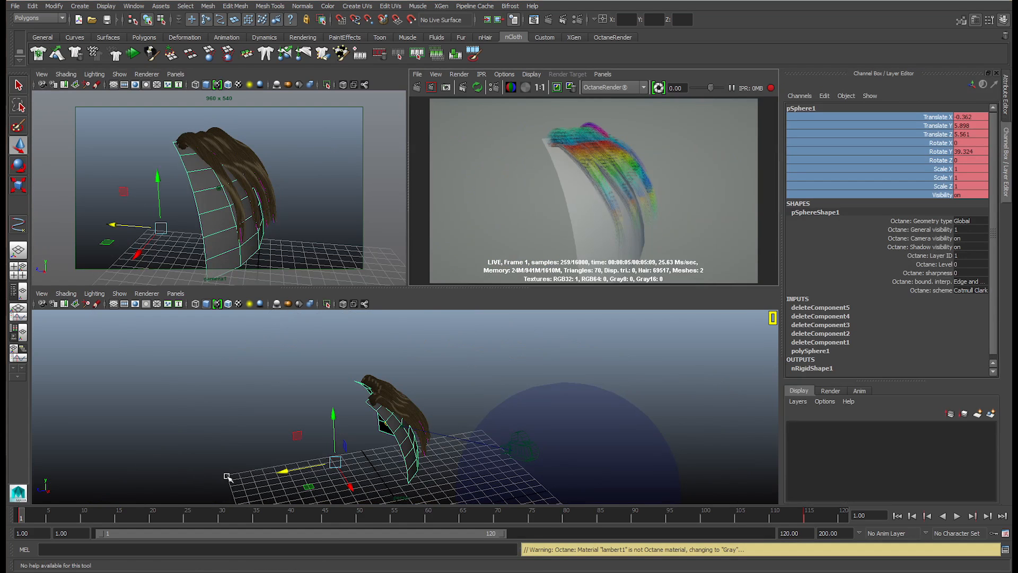
# - Clear the selection and select the scalp patch pSphere1 beneath the hair
pyautogui.click(222, 433)
pyautogui.keyDown('alt'); pyautogui.moveTo(261, 439); pyautogui.dragTo(348, 443); pyautogui.keyUp('alt')
pyautogui.keyDown('alt'); pyautogui.moveTo(348, 442); pyautogui.dragTo(400, 436, button='right'); pyautogui.keyUp('alt')
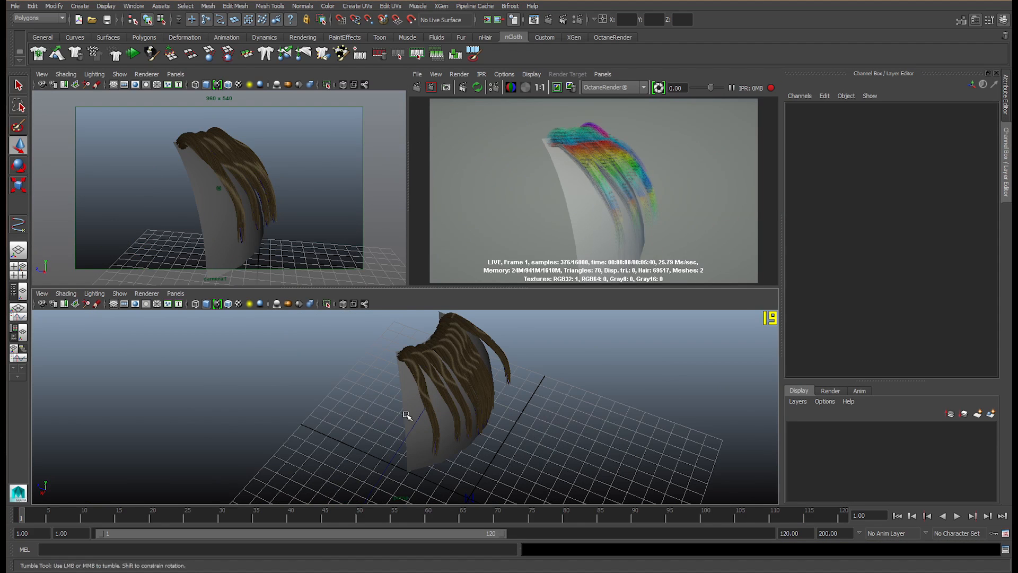
pyautogui.keyDown('alt'); pyautogui.moveTo(329, 441); pyautogui.dragTo(391, 416); pyautogui.keyUp('alt')
pyautogui.scroll(5, 390, 417)
pyautogui.click(443, 428)
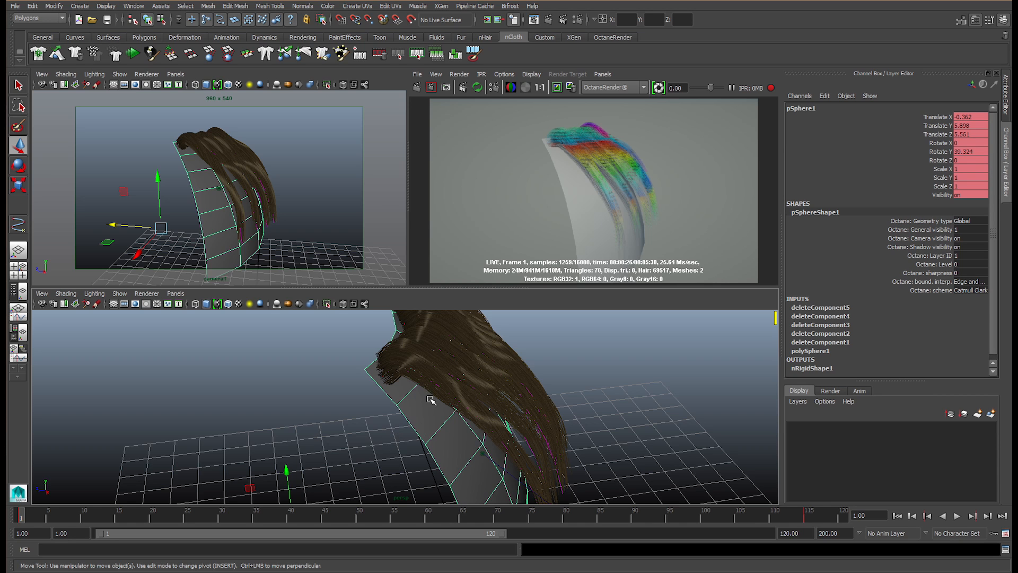
# - Inspect the scalp patch from underneath and behind, and examine the projected texture on the hair through the render camera
pyautogui.keyDown('alt'); pyautogui.moveTo(454, 417); pyautogui.dragTo(412, 434, button='right'); pyautogui.keyUp('alt')
pyautogui.keyDown('alt'); pyautogui.moveTo(324, 441); pyautogui.dragTo(388, 428); pyautogui.keyUp('alt')
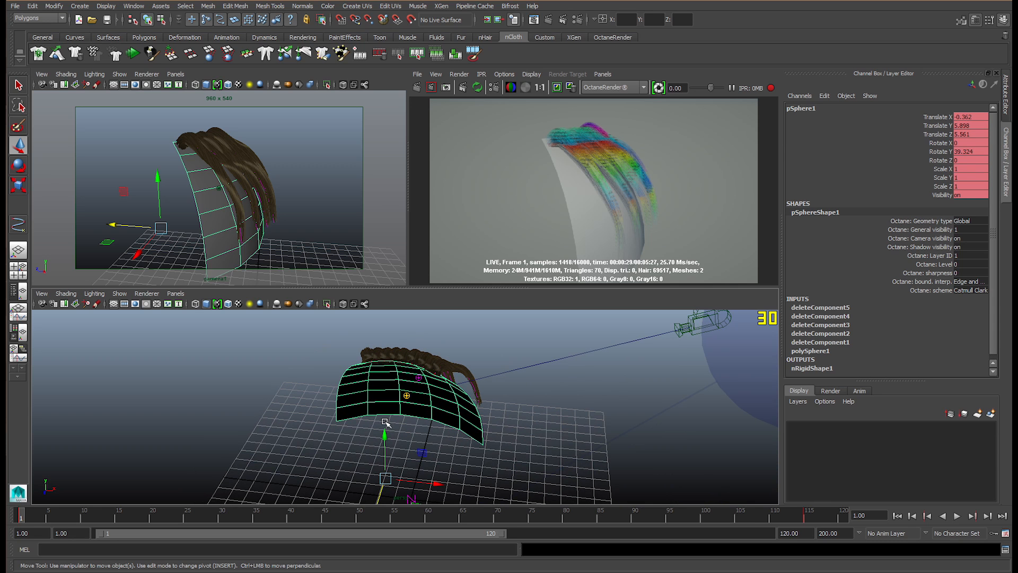
pyautogui.scroll(1, 406, 422)
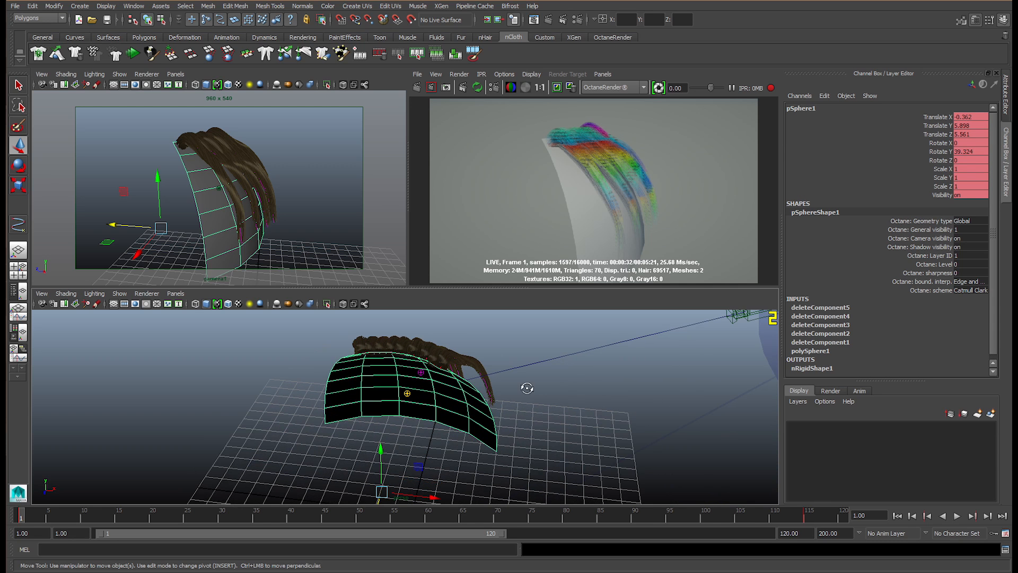
pyautogui.keyDown('alt'); pyautogui.moveTo(553, 385); pyautogui.dragTo(431, 363); pyautogui.keyUp('alt')
pyautogui.keyDown('alt'); pyautogui.moveTo(297, 175); pyautogui.dragTo(263, 261, button='right'); pyautogui.keyUp('alt')
pyautogui.keyDown('alt'); pyautogui.moveTo(264, 260); pyautogui.dragTo(261, 272, button='middle'); pyautogui.keyUp('alt')
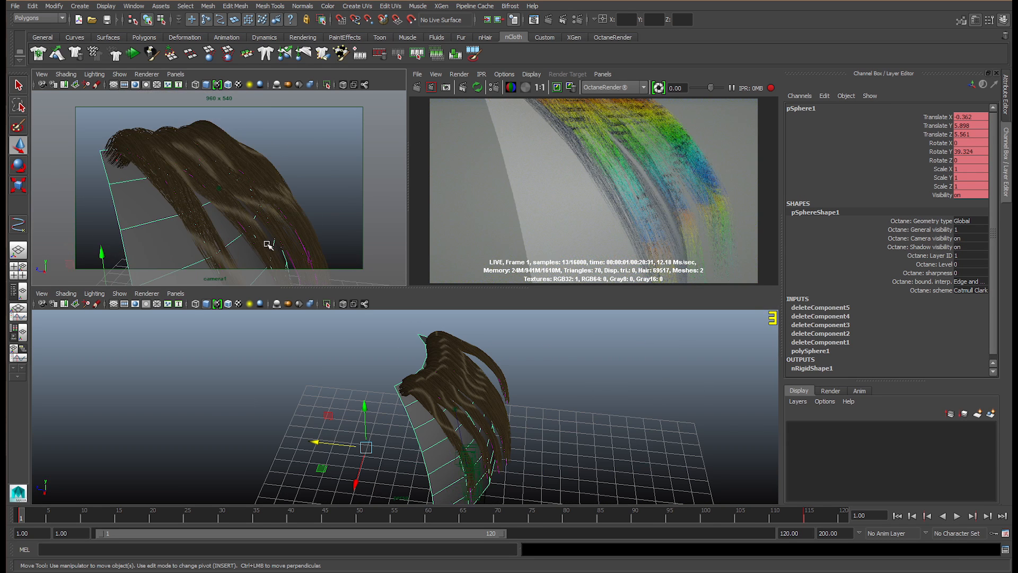
pyautogui.keyDown('alt'); pyautogui.moveTo(254, 212); pyautogui.dragTo(227, 217); pyautogui.keyUp('alt')
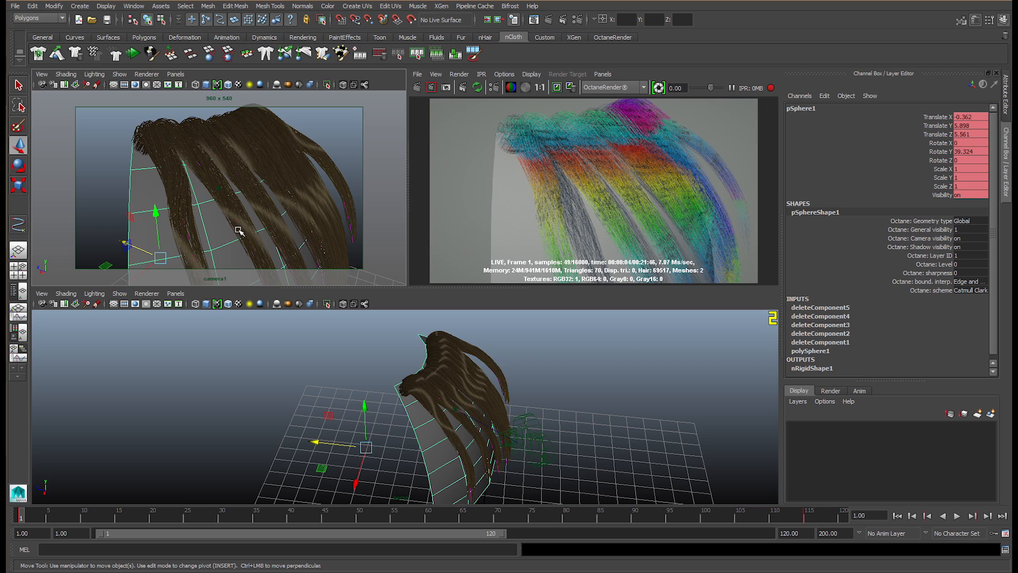
pyautogui.keyDown('alt'); pyautogui.moveTo(238, 231); pyautogui.dragTo(241, 227); pyautogui.keyUp('alt')
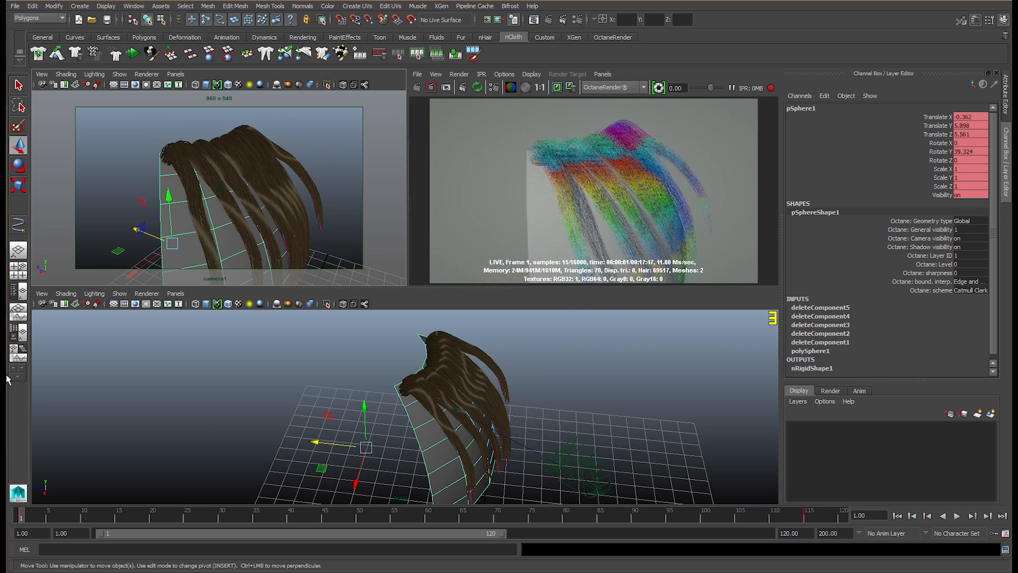